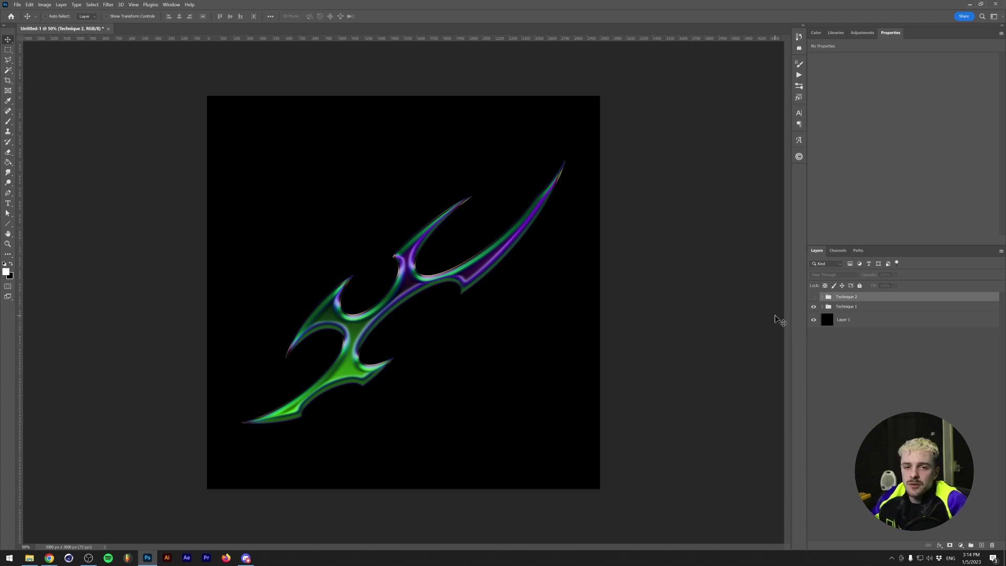
- Compare the Technique 2 and Technique 1 designs by toggling the two groups' visibility, ending with only Technique 1 shown
{"action": "left_click", "coordinate": [813, 297]}
{"action": "left_click", "coordinate": [814, 307]}
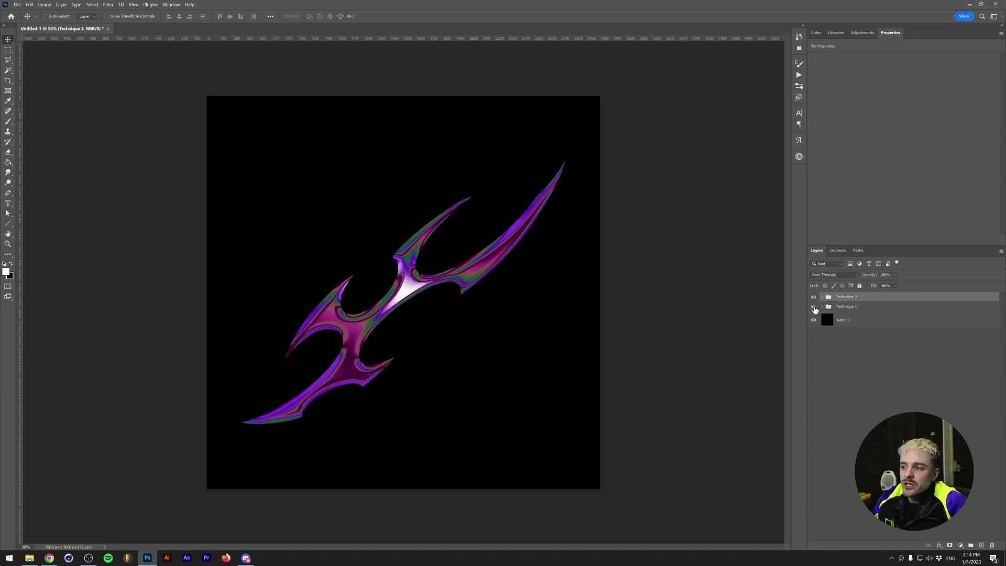
{"action": "left_click", "coordinate": [814, 306]}
{"action": "left_click", "coordinate": [814, 297]}
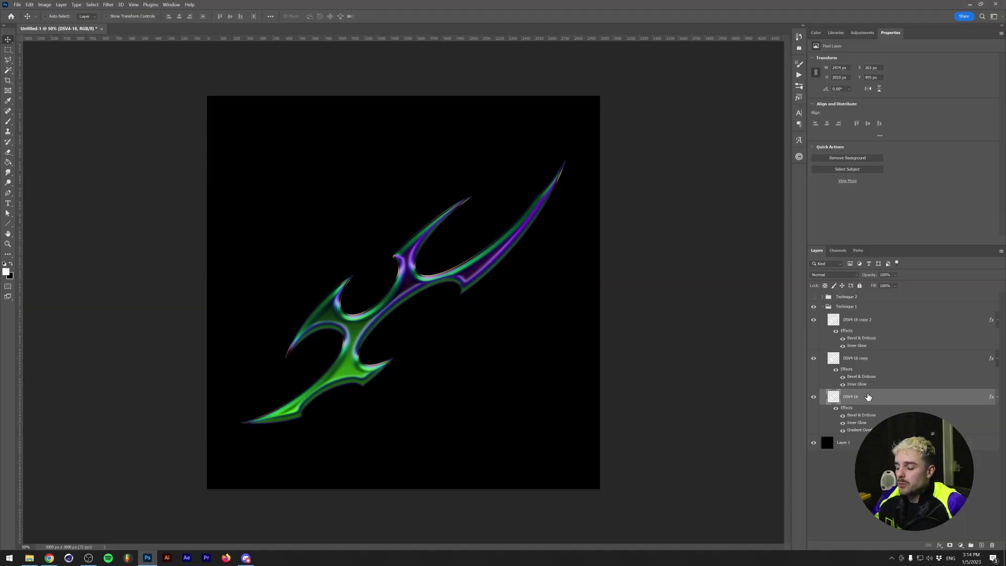
- Duplicate the DSV4-16 layer above both technique groups, clear the copy's layer style, and collapse the Technique 1 group
{"action": "left_click_drag", "start_coordinate": [868, 397], "coordinate": [854, 296]}
{"action": "right_click", "coordinate": [832, 312]}
{"action": "left_click", "coordinate": [877, 387]}
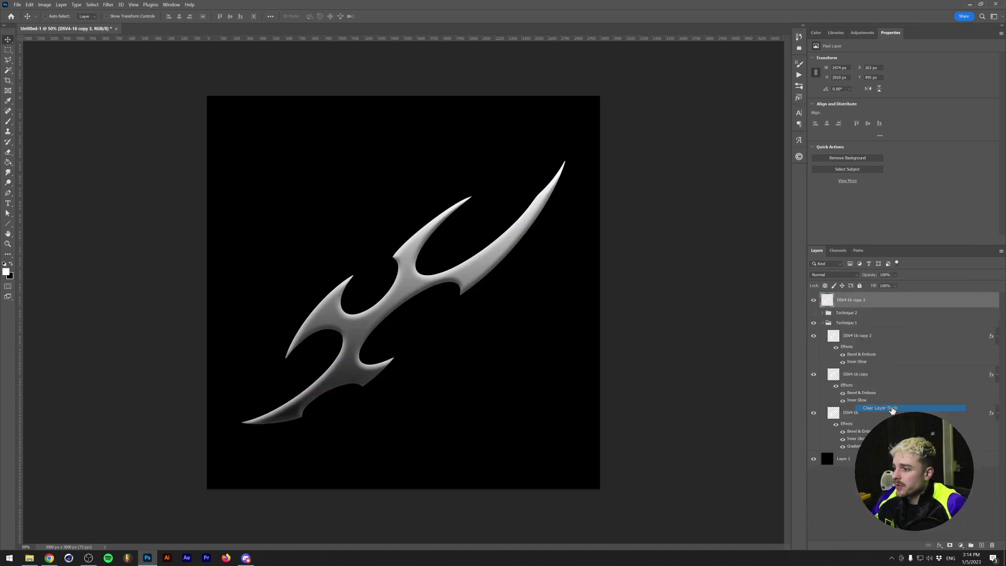
{"action": "left_click", "coordinate": [822, 322]}
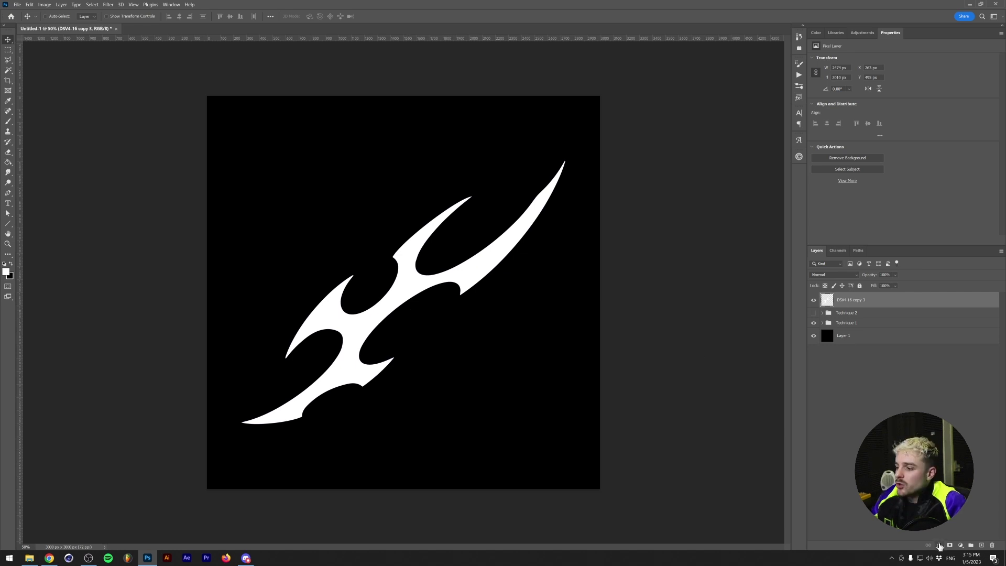
- Add a Gradient Overlay to the plain white copy, reset to defaults, with the white-to-black Basics preset reversed
{"action": "left_click", "coordinate": [938, 545]}
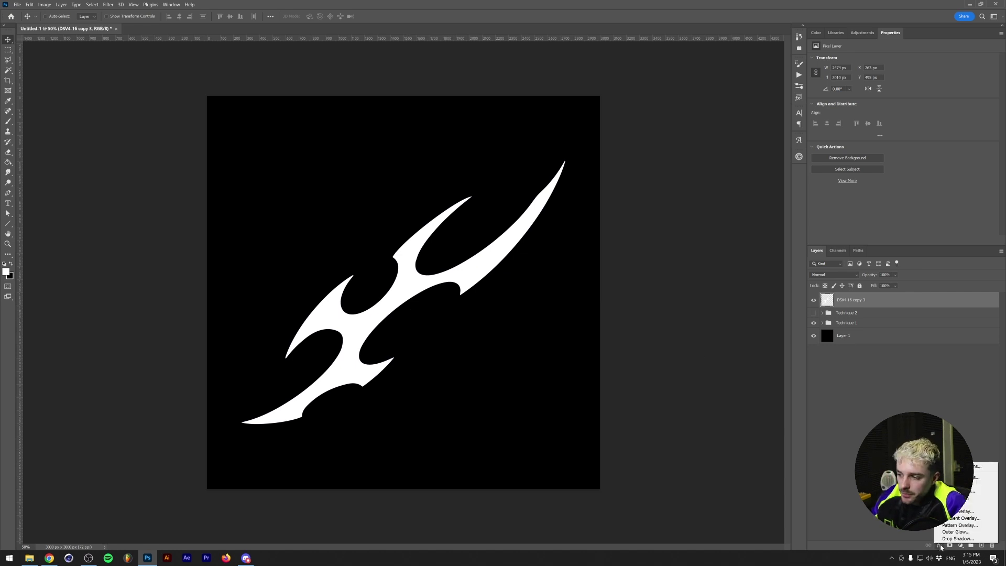
{"action": "left_click", "coordinate": [951, 518]}
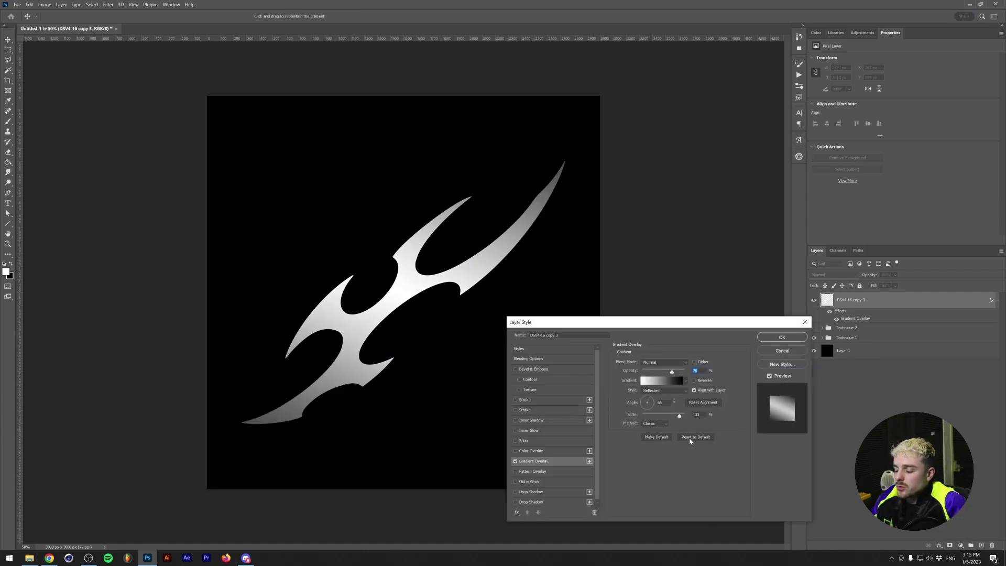
{"action": "left_click", "coordinate": [686, 438]}
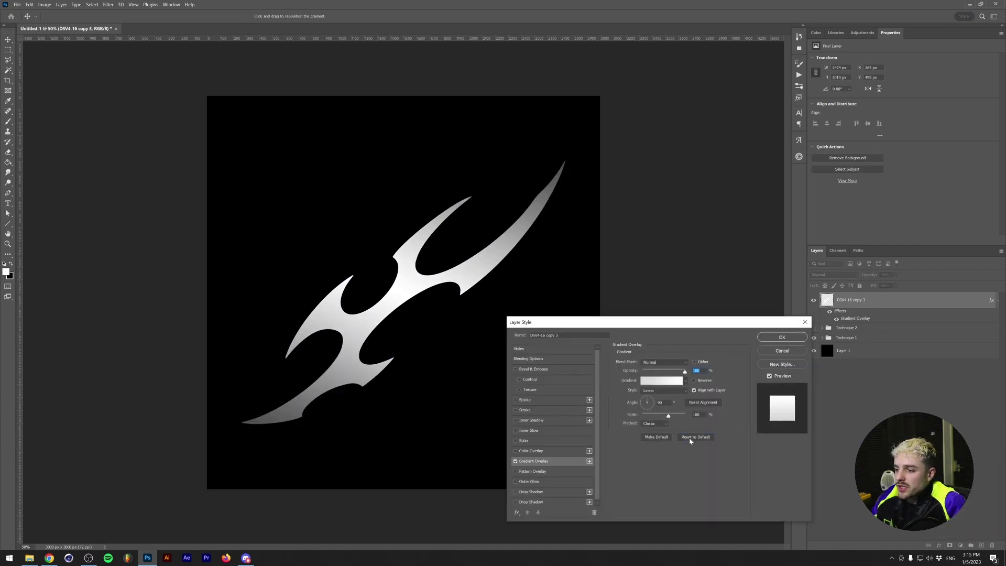
{"action": "left_click", "coordinate": [685, 381]}
{"action": "left_click", "coordinate": [685, 381]}
{"action": "left_click", "coordinate": [685, 381]}
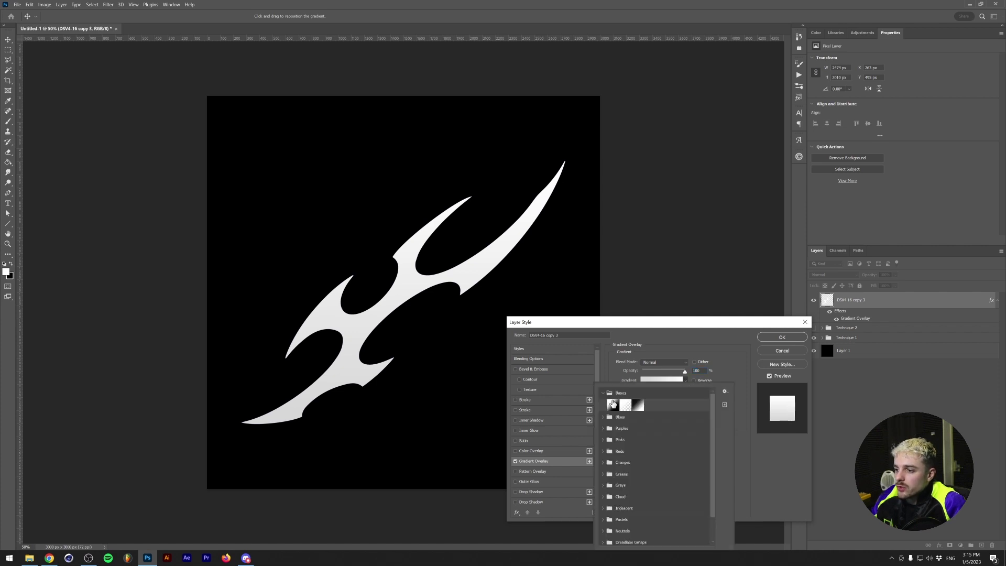
{"action": "left_click", "coordinate": [612, 405]}
{"action": "left_click", "coordinate": [670, 347]}
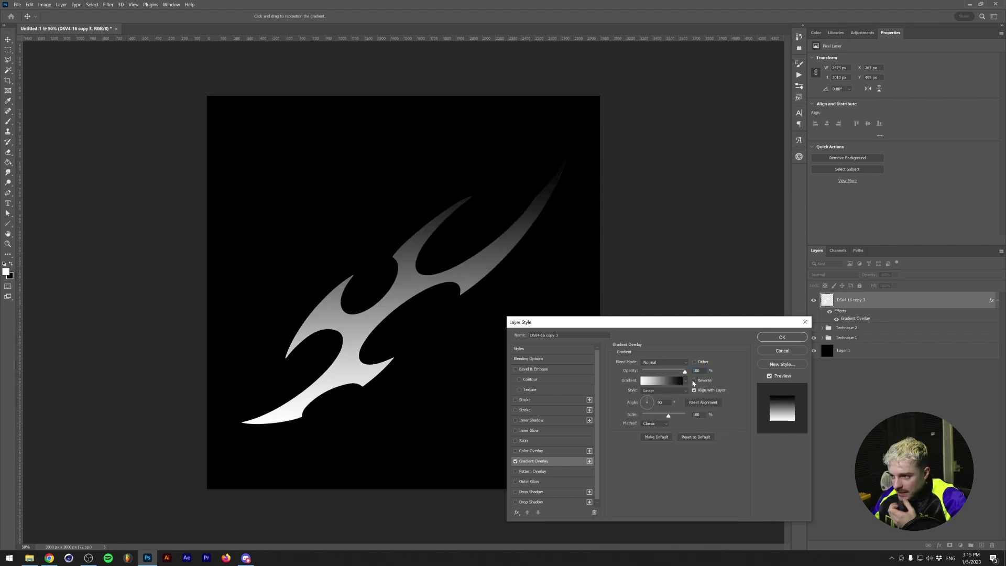
{"action": "left_click", "coordinate": [693, 380]}
{"action": "left_click_drag", "start_coordinate": [408, 352], "coordinate": [407, 376]}
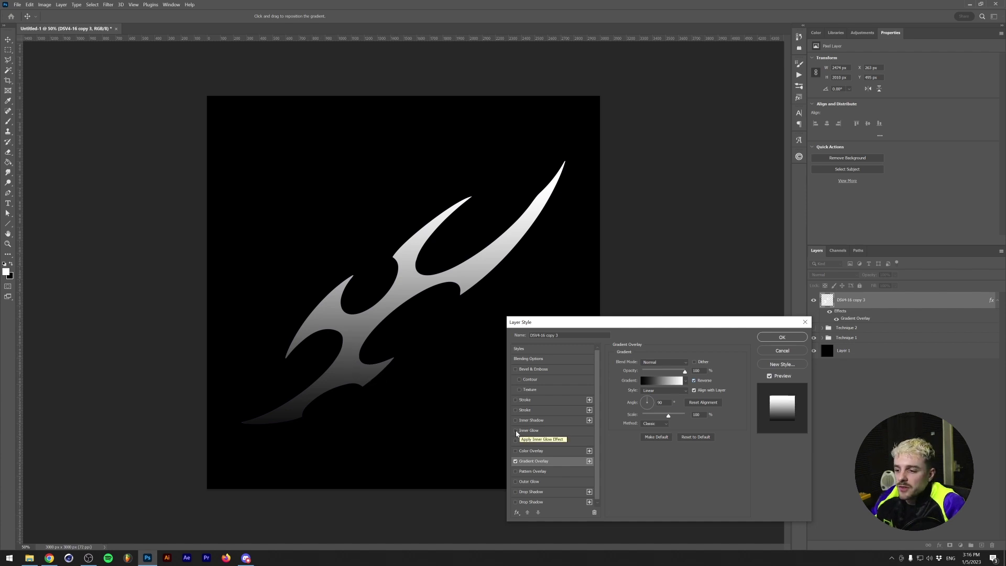
- Add an Inner Glow to the shape with the Precise technique and a size of about 38 px
{"action": "left_click", "coordinate": [516, 431]}
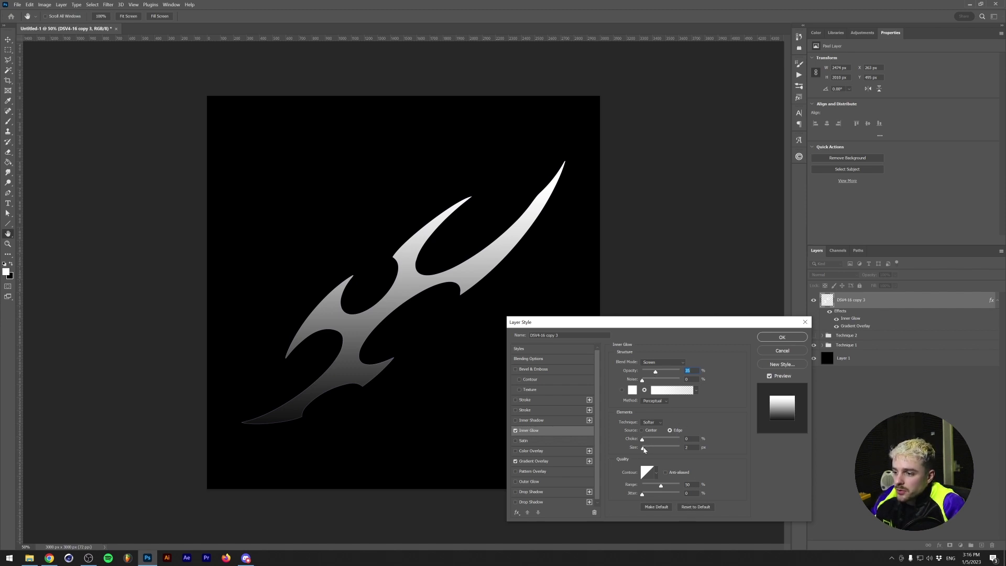
{"action": "left_click_drag", "start_coordinate": [643, 448], "coordinate": [654, 448]}
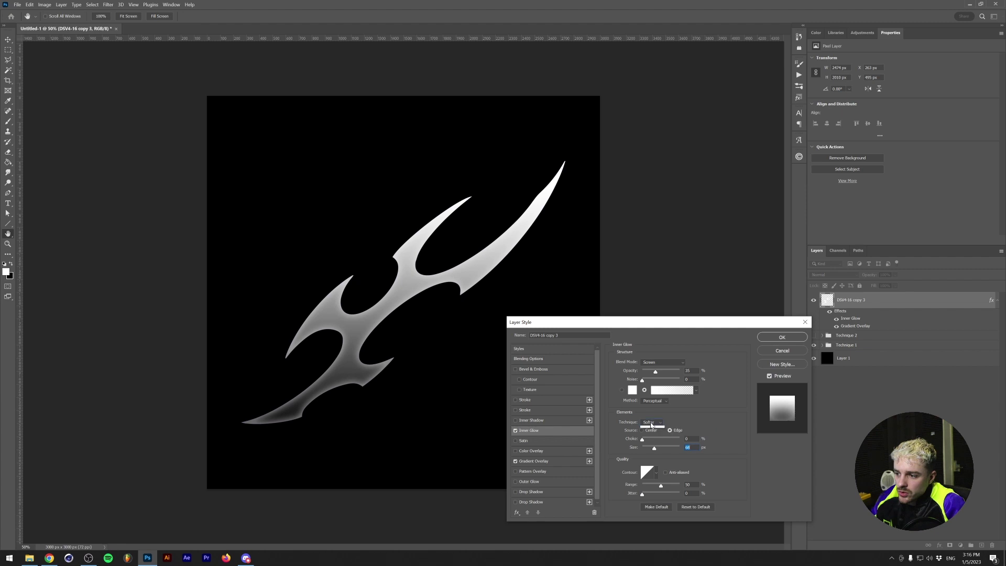
{"action": "left_click", "coordinate": [651, 423]}
{"action": "left_click", "coordinate": [653, 436]}
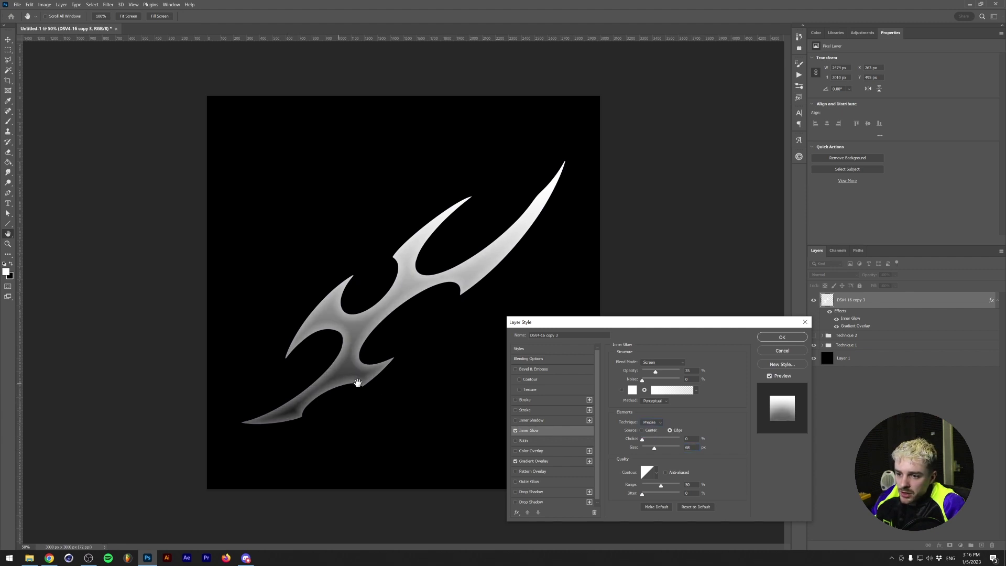
{"action": "left_click_drag", "start_coordinate": [654, 449], "coordinate": [650, 449]}
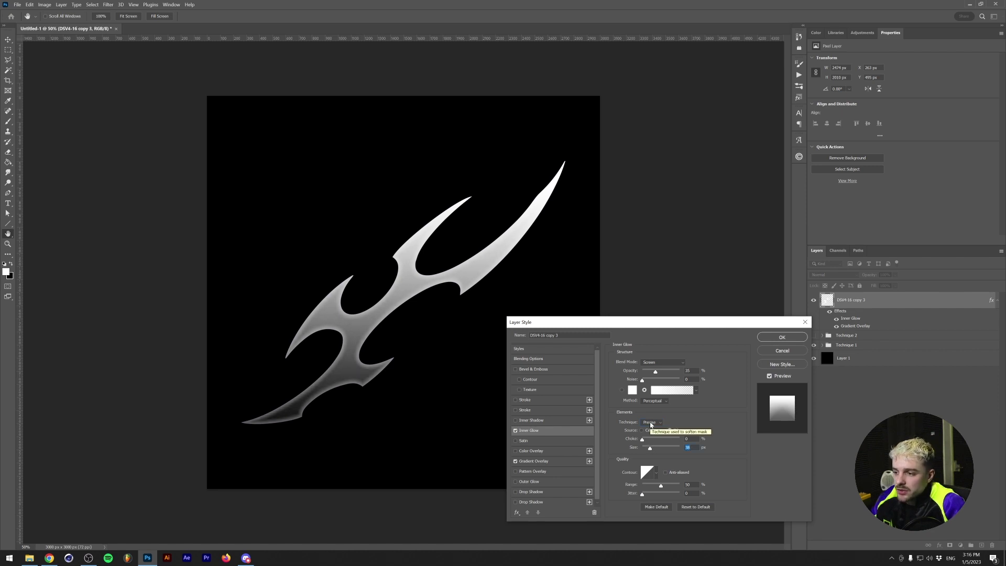
{"action": "left_click", "coordinate": [651, 423]}
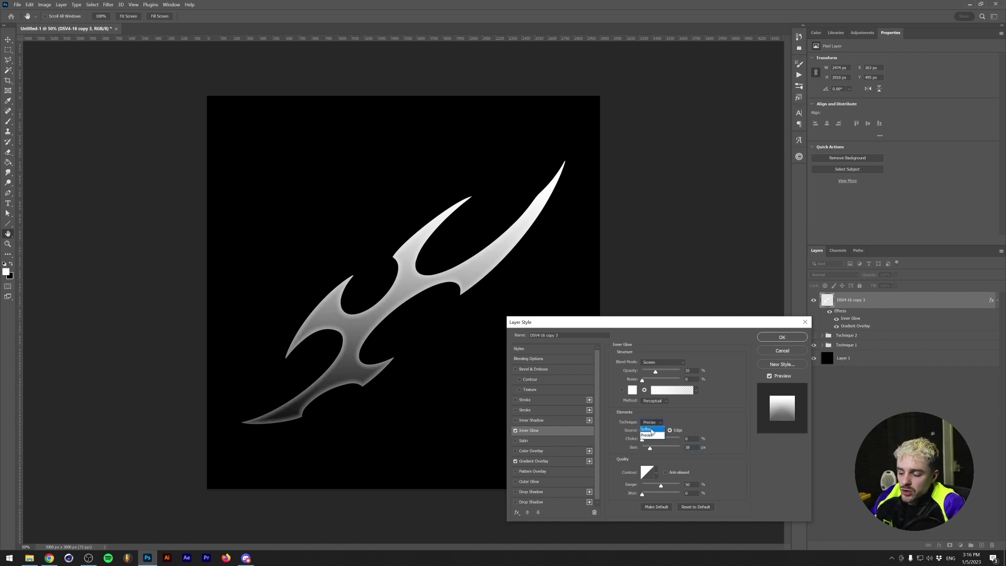
{"action": "left_click", "coordinate": [669, 418]}
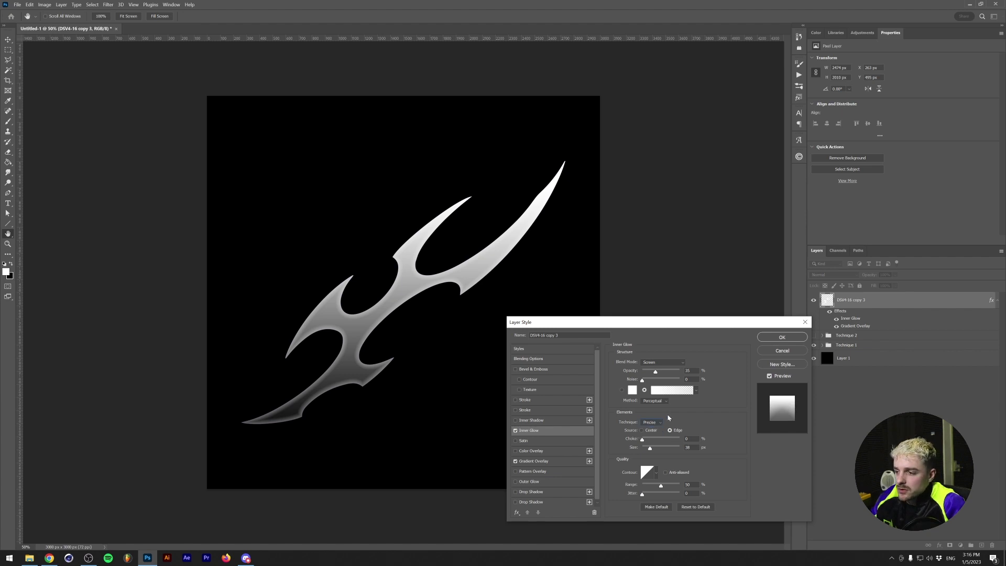
- Add a Bevel & Emboss reset to its defaults, with size about 73 px and soften 16 px
{"action": "left_click", "coordinate": [516, 369]}
{"action": "left_click", "coordinate": [696, 509]}
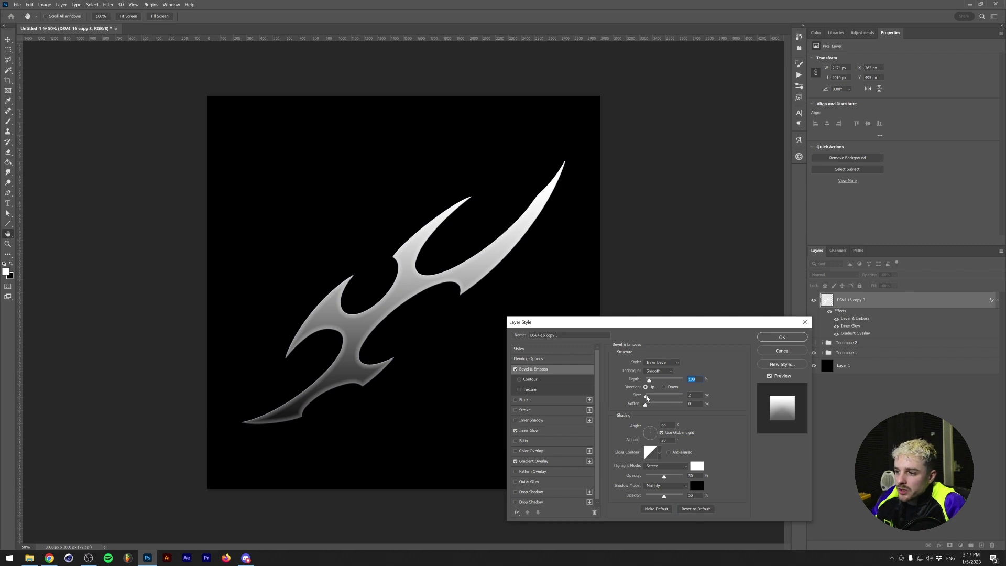
{"action": "left_click_drag", "start_coordinate": [645, 395], "coordinate": [714, 407]}
{"action": "left_click_drag", "start_coordinate": [655, 396], "coordinate": [659, 397]}
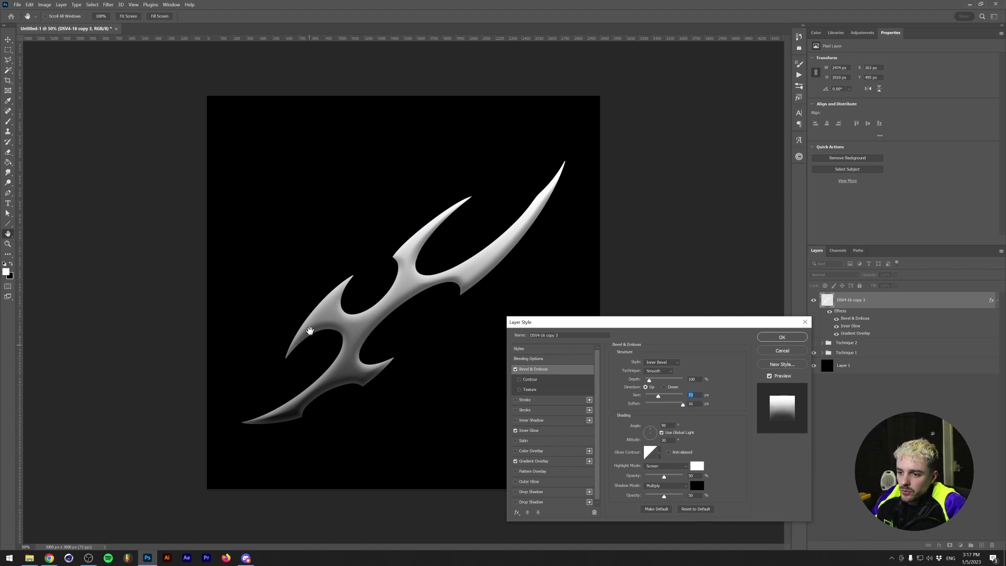
- Set the bevel's shadow opacity to about 63% and its shading angle to 110°, and apply the layer style
{"action": "left_click_drag", "start_coordinate": [665, 495], "coordinate": [669, 495]}
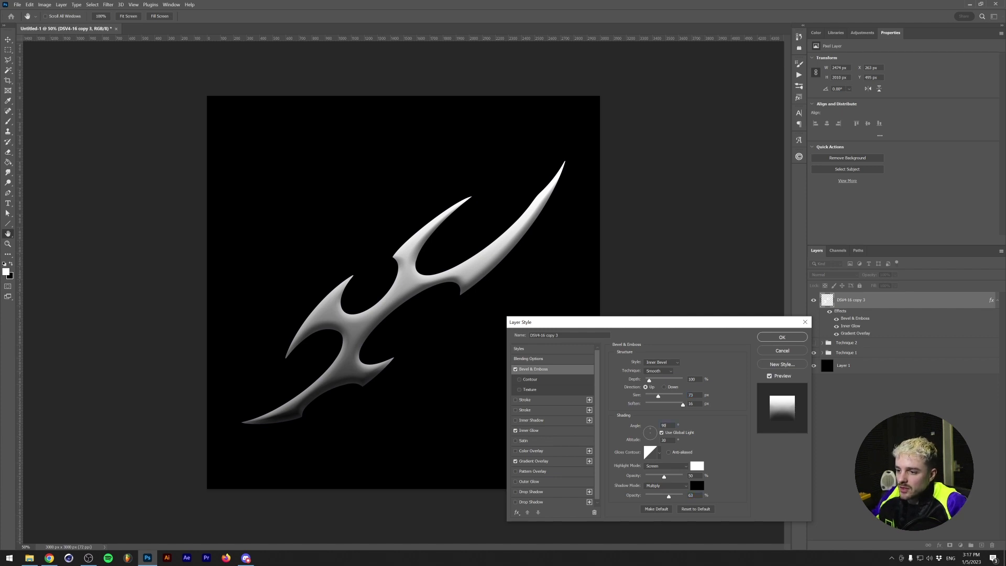
{"action": "key", "text": "shift+Up"}
{"action": "key", "text": "shift+Up"}
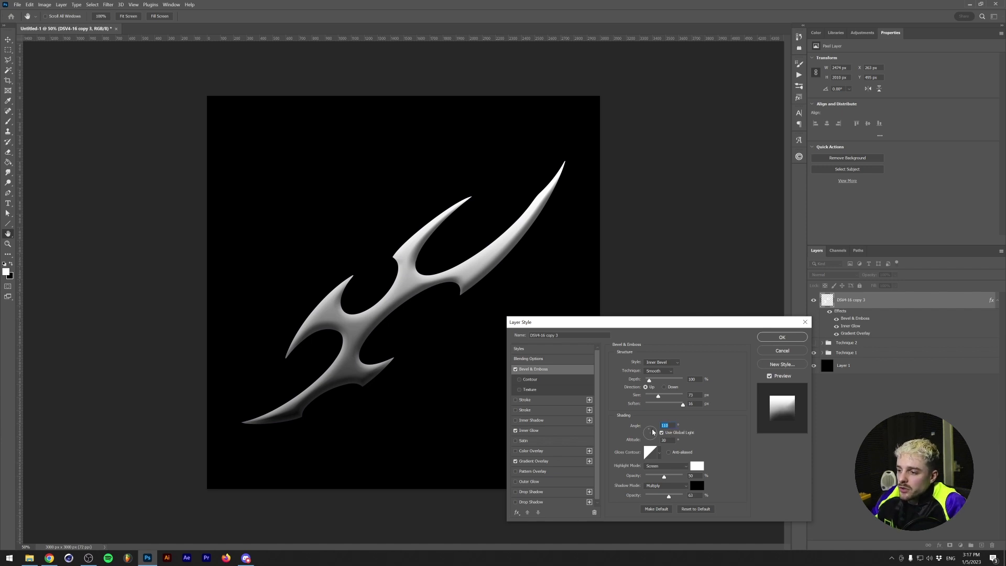
{"action": "left_click", "coordinate": [767, 341]}
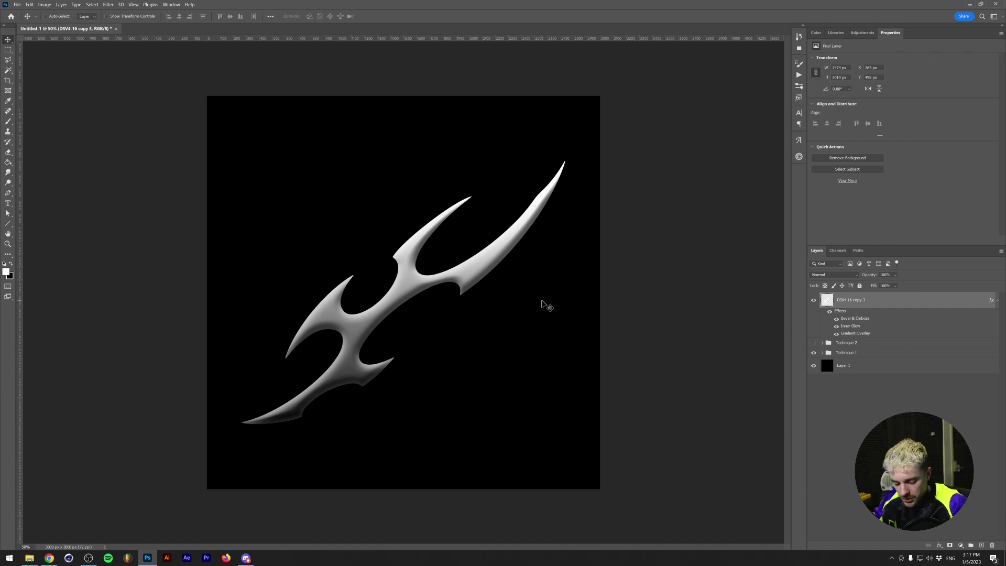
- Duplicate the styled shape layer, clear the duplicate's layer style, and reduce its fill to 0%
{"action": "left_click", "coordinate": [542, 301], "text": "alt"}
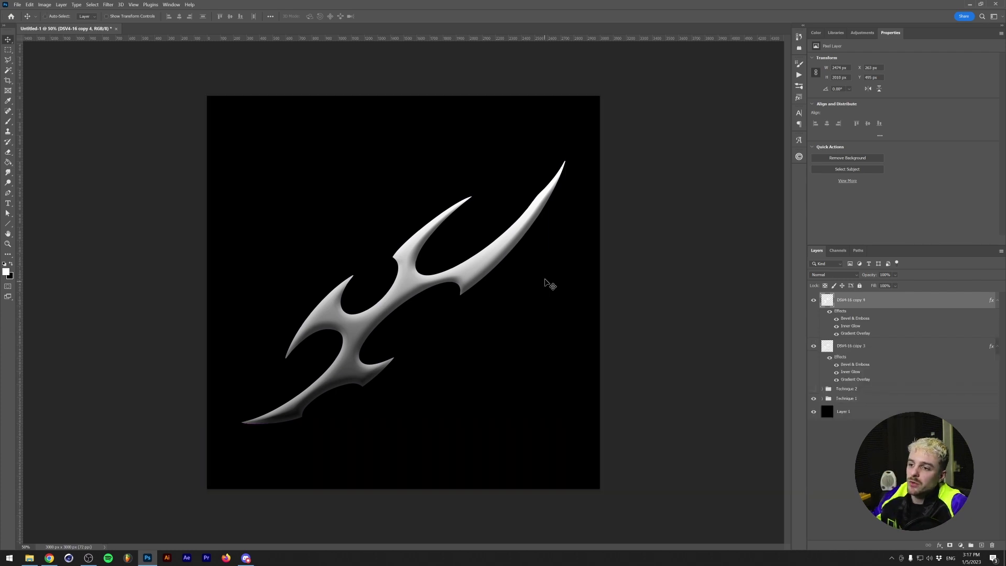
{"action": "right_click", "coordinate": [851, 301]}
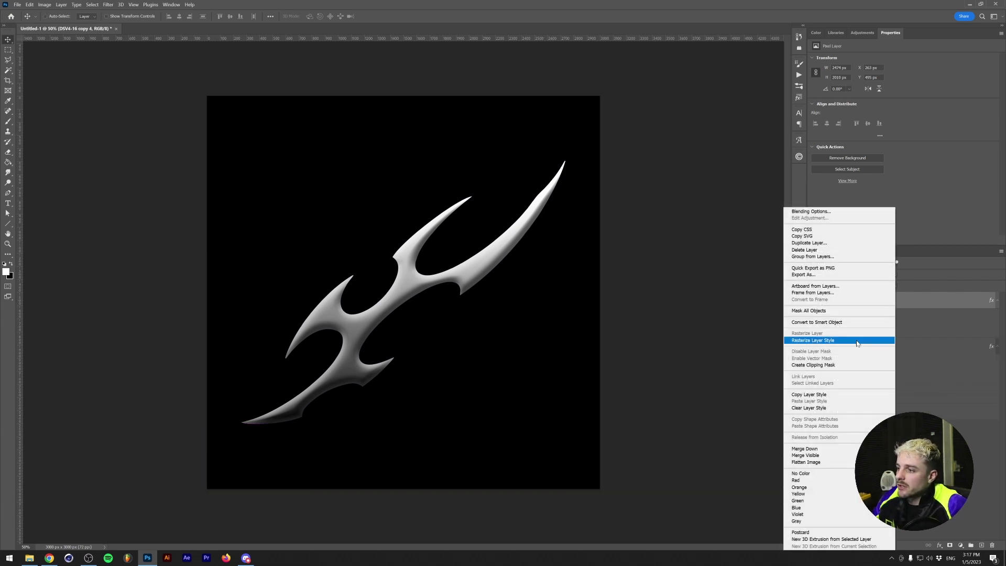
{"action": "left_click", "coordinate": [821, 409]}
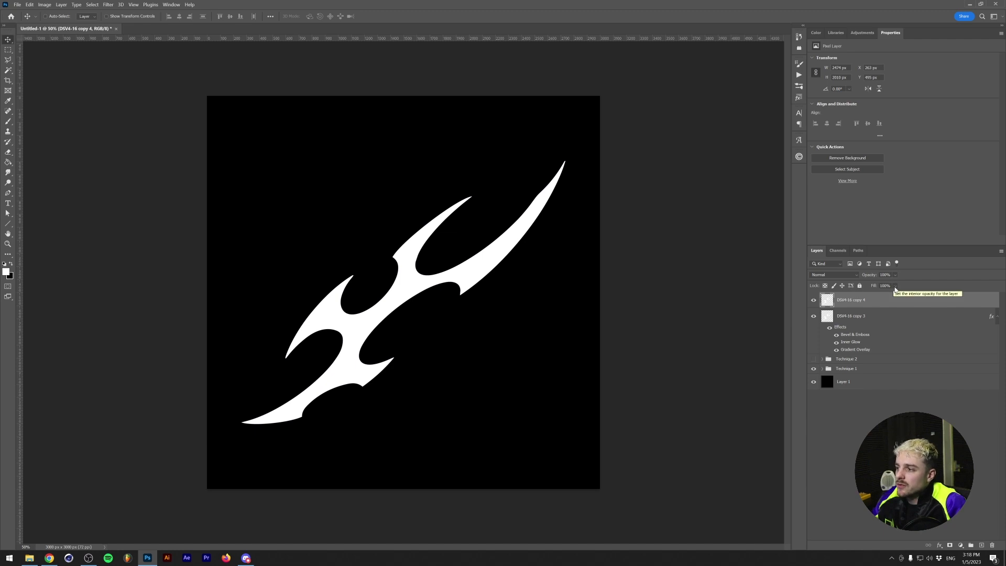
{"action": "left_click", "coordinate": [895, 286]}
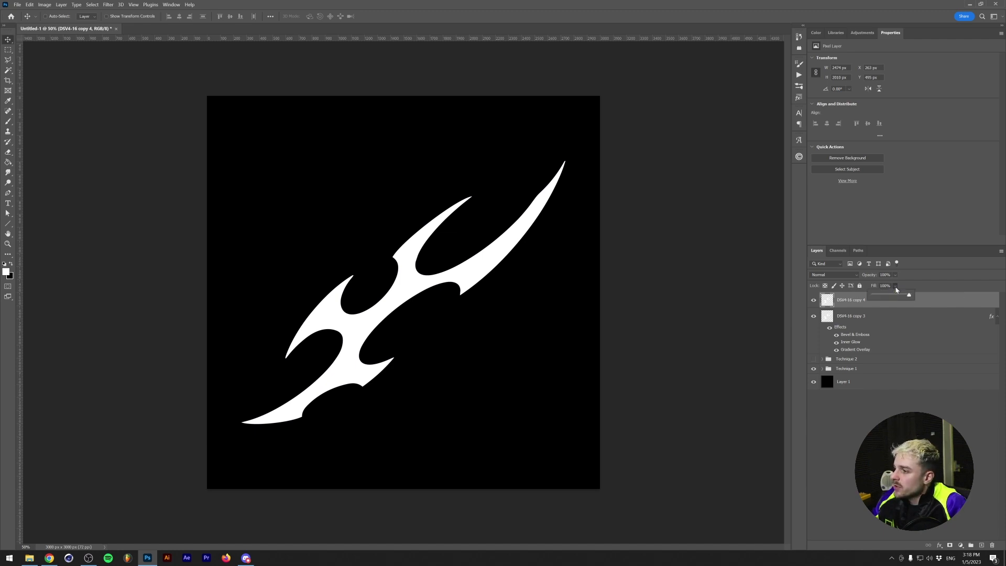
{"action": "left_click_drag", "start_coordinate": [908, 296], "coordinate": [859, 305]}
{"action": "left_click", "coordinate": [926, 303]}
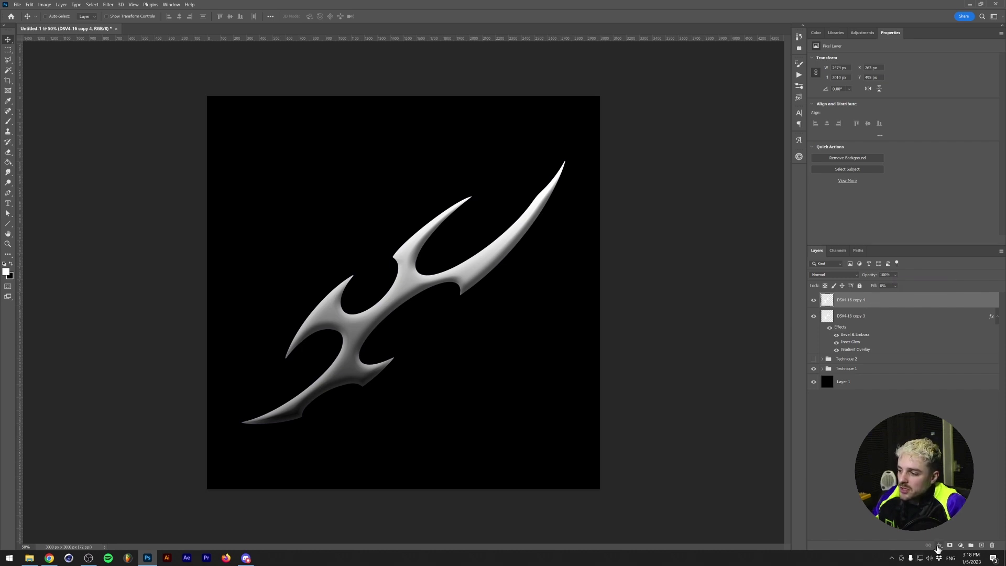
- Try a red Color Overlay on the zero-fill duplicate and switch the effect back off
{"action": "left_click", "coordinate": [937, 547]}
{"action": "key", "text": "Escape"}
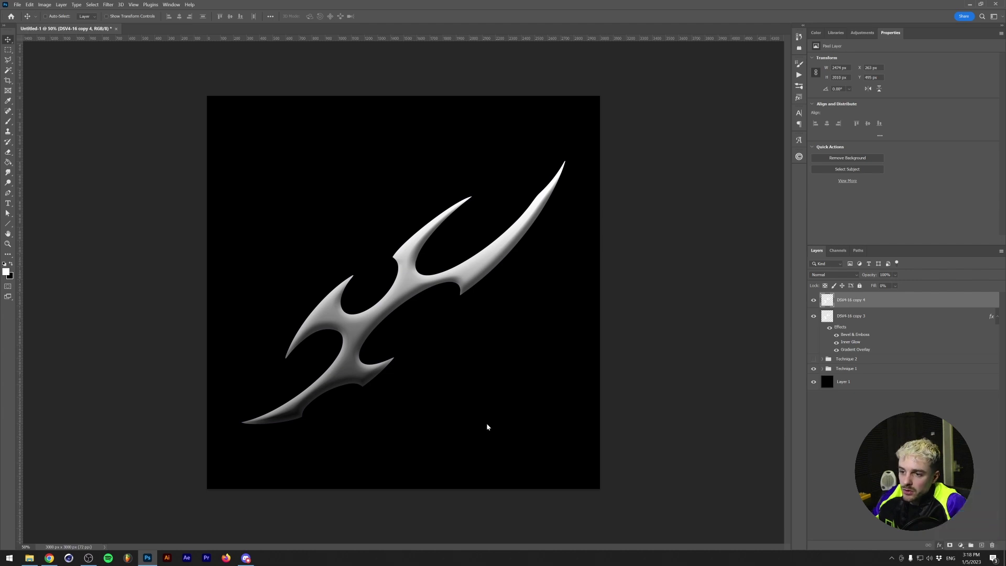
{"action": "left_click", "coordinate": [694, 363]}
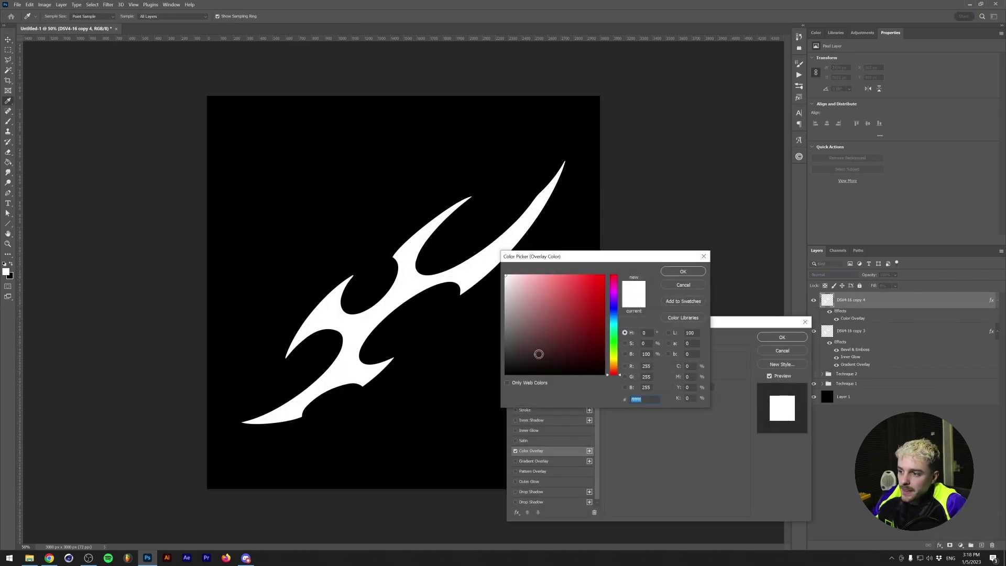
{"action": "left_click", "coordinate": [601, 270]}
{"action": "left_click", "coordinate": [673, 270]}
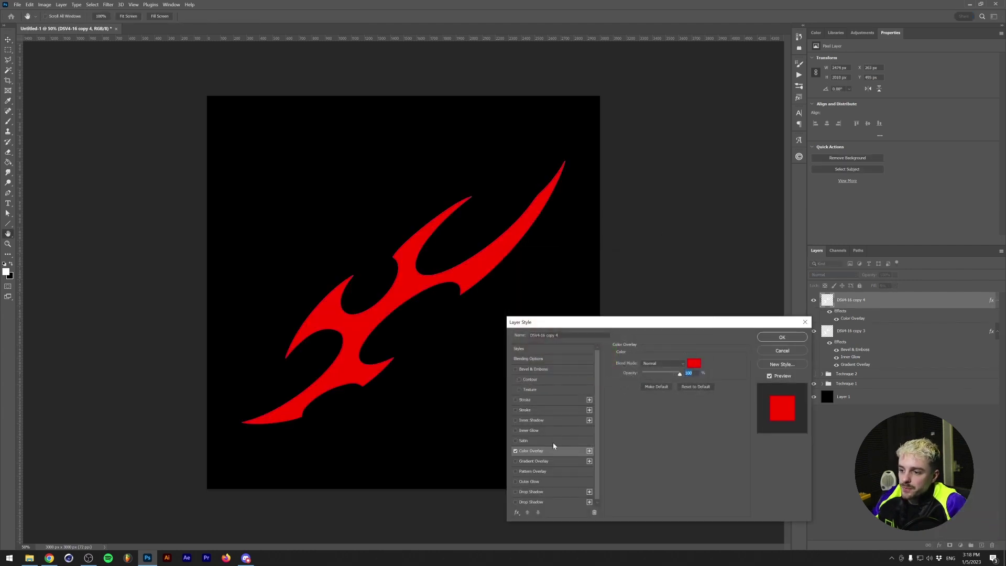
{"action": "left_click", "coordinate": [515, 451]}
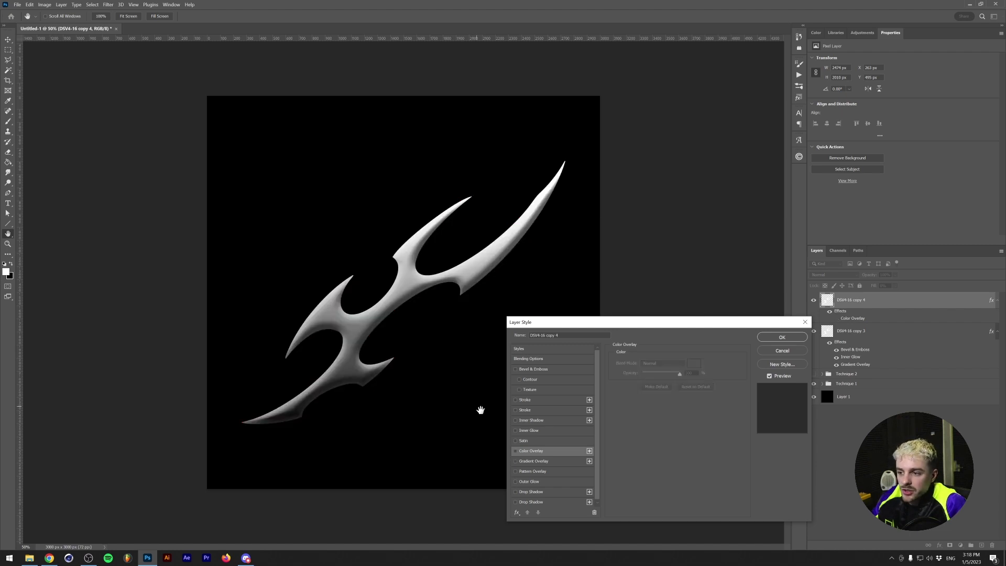
- Add a Bevel & Emboss to the zero-fill duplicate, reset to defaults, with the Ring gloss contour and size about 35 px
{"action": "left_click", "coordinate": [515, 370]}
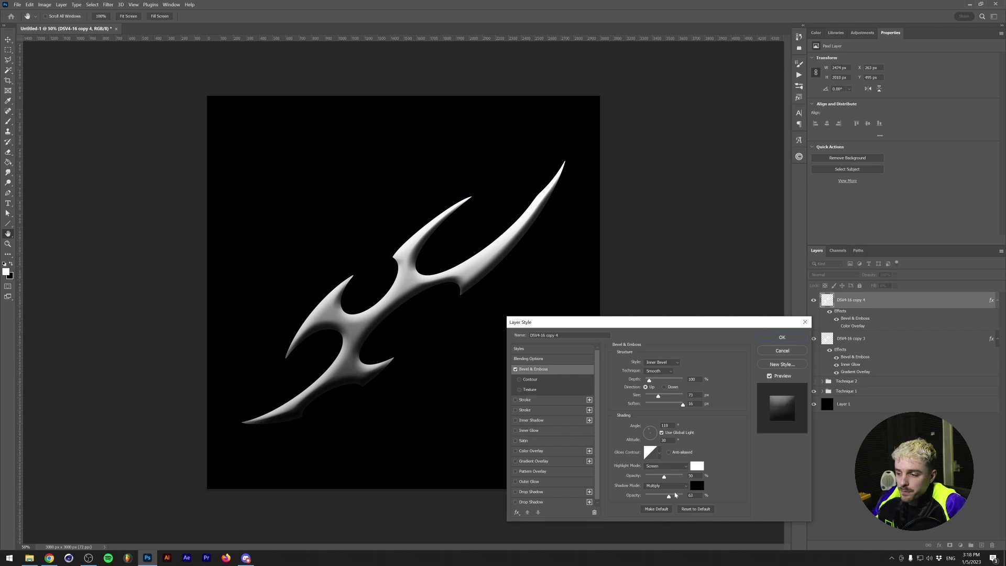
{"action": "left_click", "coordinate": [691, 509]}
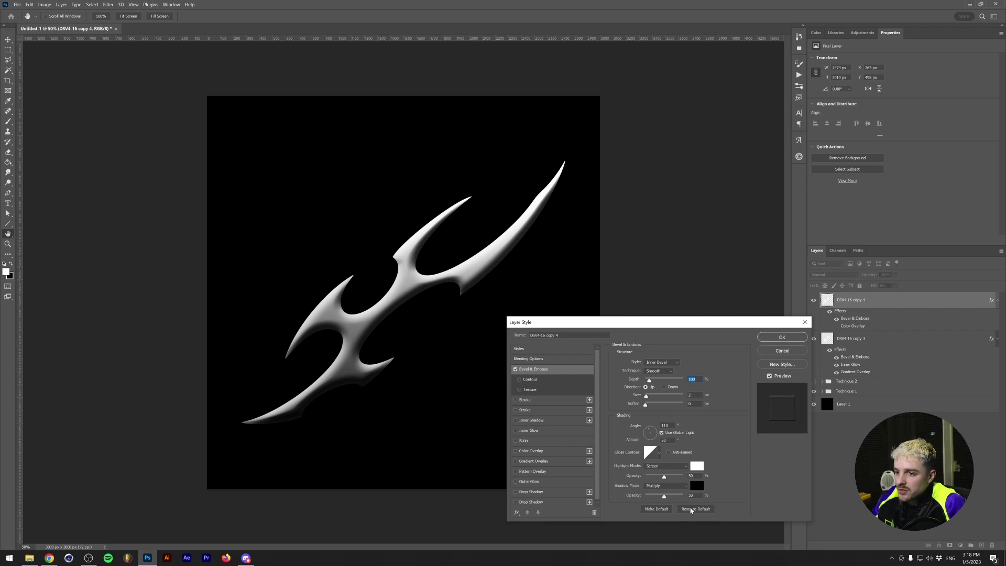
{"action": "left_click", "coordinate": [658, 454]}
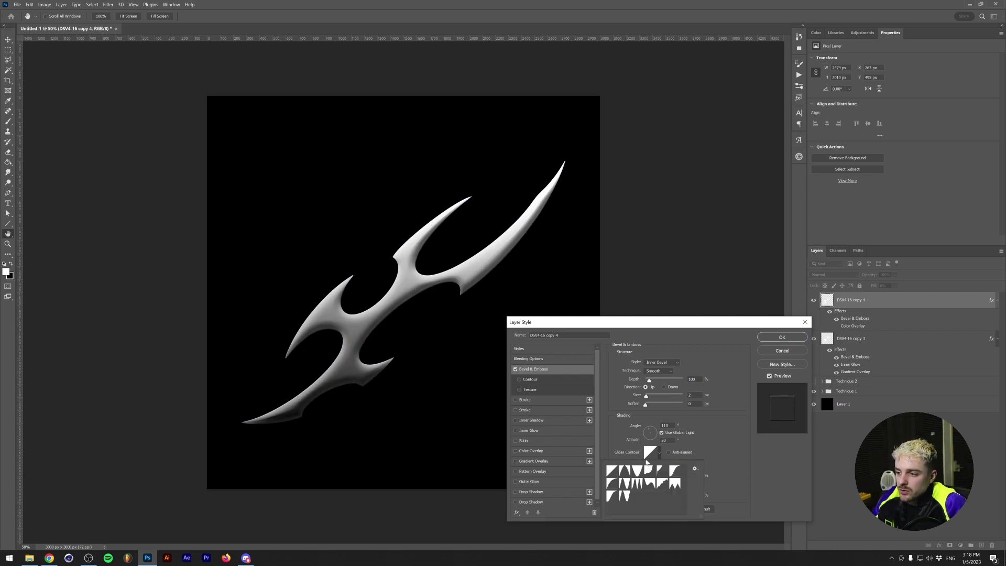
{"action": "double_click", "coordinate": [624, 486]}
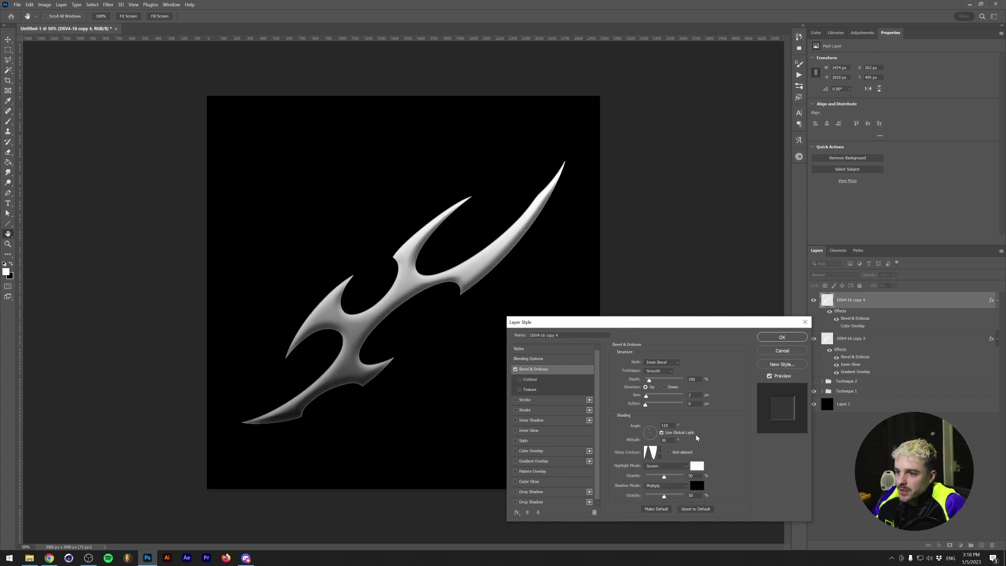
{"action": "left_click_drag", "start_coordinate": [646, 398], "coordinate": [654, 396]}
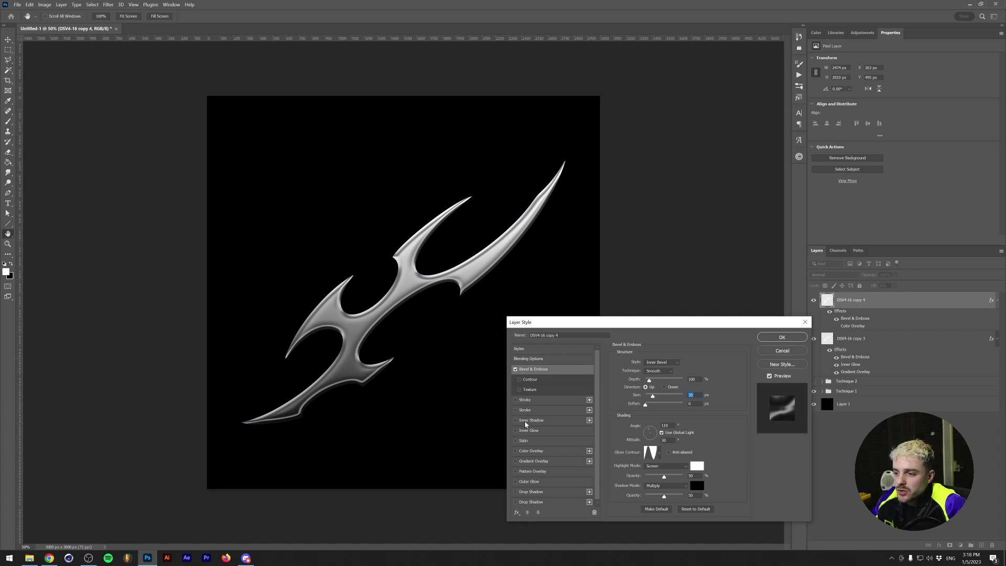
- Set the bevel's depth to about 199% and give the Inner Glow a red-to-green gradient ending in 00ff36
{"action": "mouse_move", "coordinate": [649, 380]}
{"action": "left_mouse_down"}
{"action": "mouse_move", "coordinate": [680, 381]}
{"action": "mouse_move", "coordinate": [652, 380]}
{"action": "mouse_move", "coordinate": [666, 381]}
{"action": "mouse_move", "coordinate": [672, 402]}
{"action": "mouse_move", "coordinate": [706, 405]}
{"action": "mouse_move", "coordinate": [616, 408]}
{"action": "left_mouse_up"}
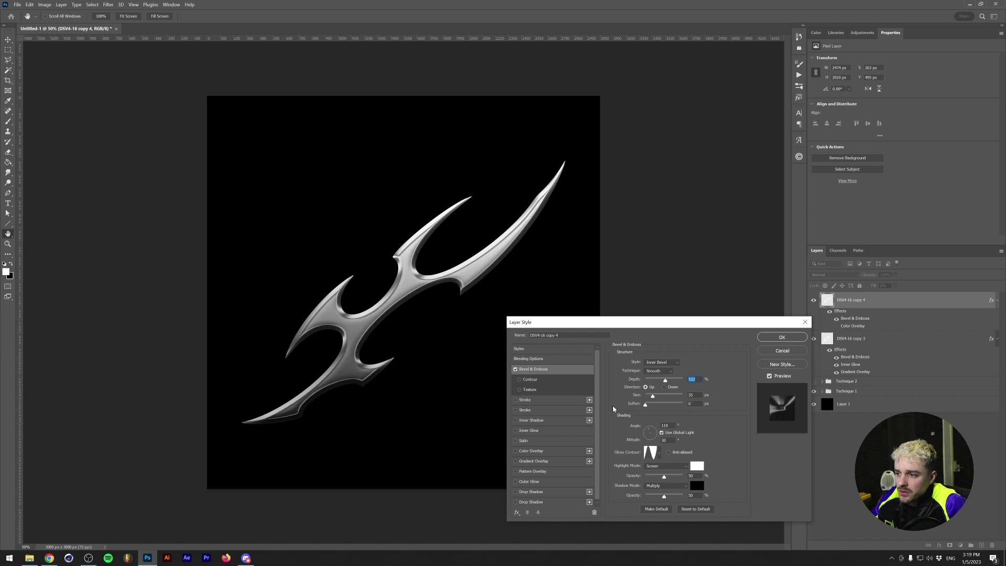
{"action": "left_click_drag", "start_coordinate": [665, 381], "coordinate": [652, 380]}
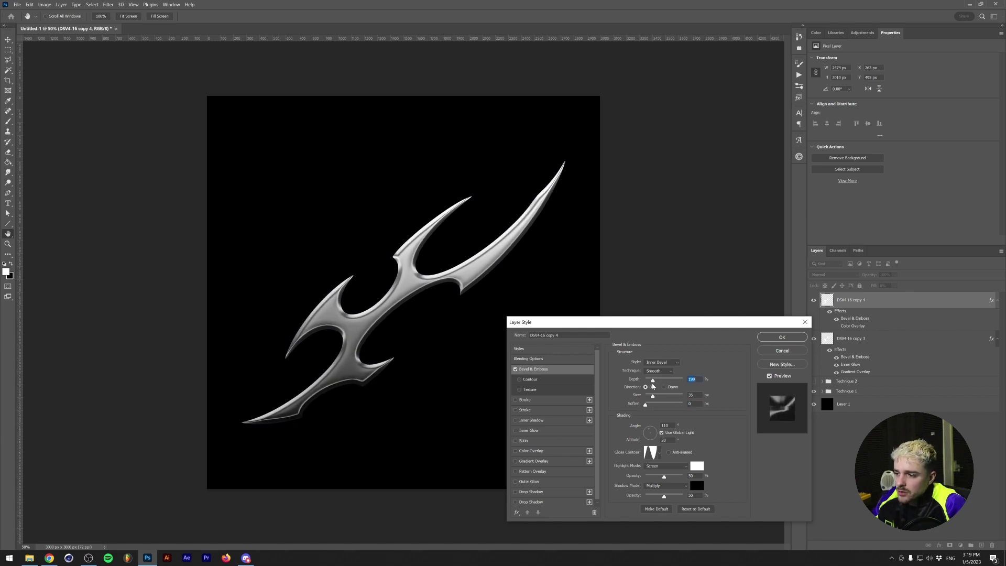
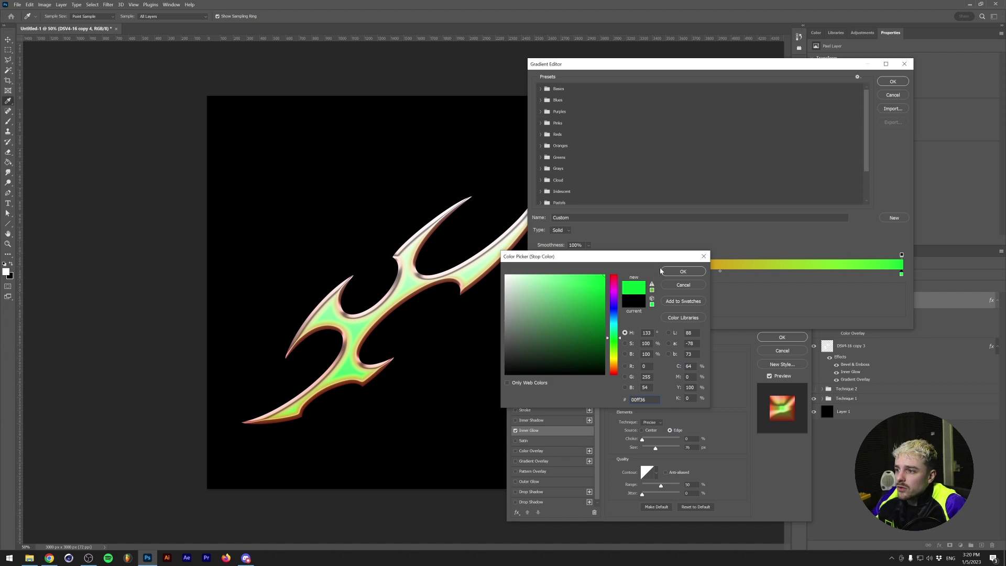
{"action": "left_click", "coordinate": [676, 271]}
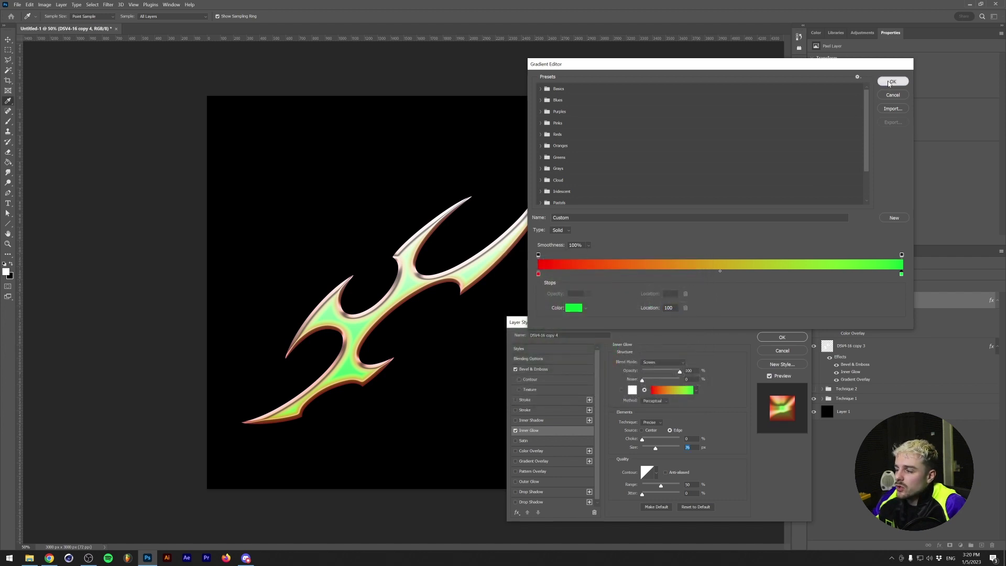
{"action": "left_click", "coordinate": [893, 81]}
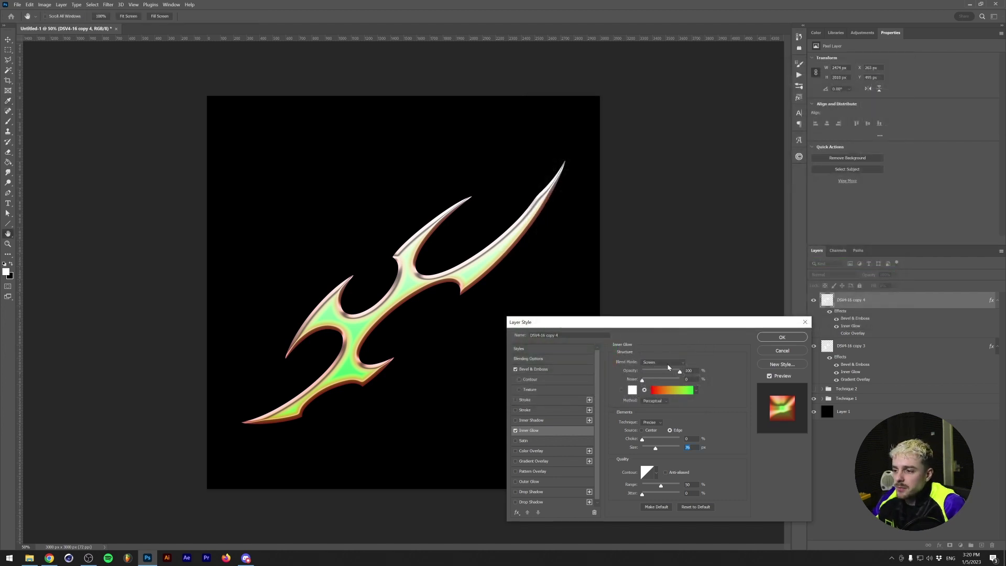
- Try the Inner Glow in Difference blend mode with a muted yellow, b7b34b, as the gradient's starting colour
{"action": "left_click", "coordinate": [667, 366]}
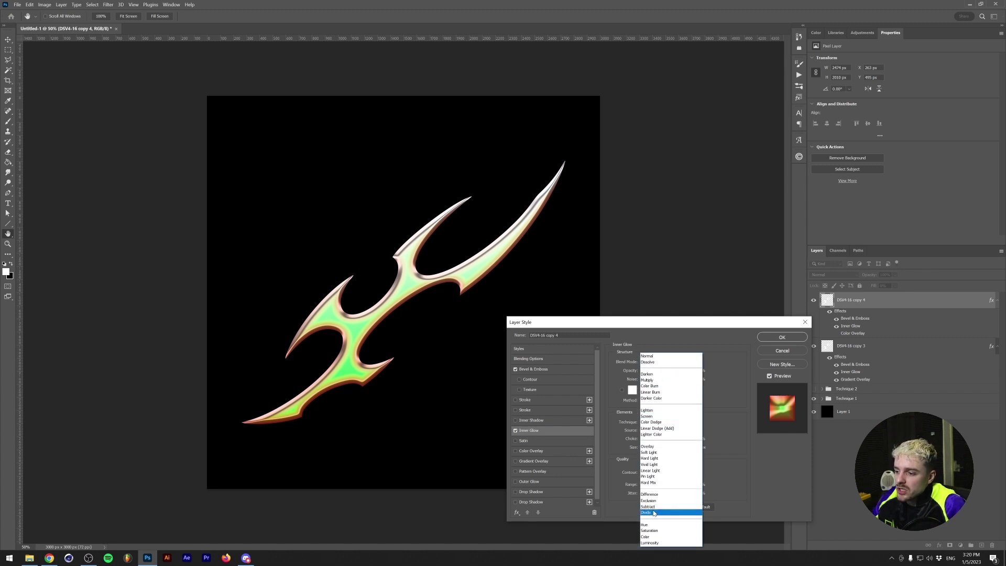
{"action": "left_click", "coordinate": [656, 496]}
{"action": "left_click", "coordinate": [673, 391]}
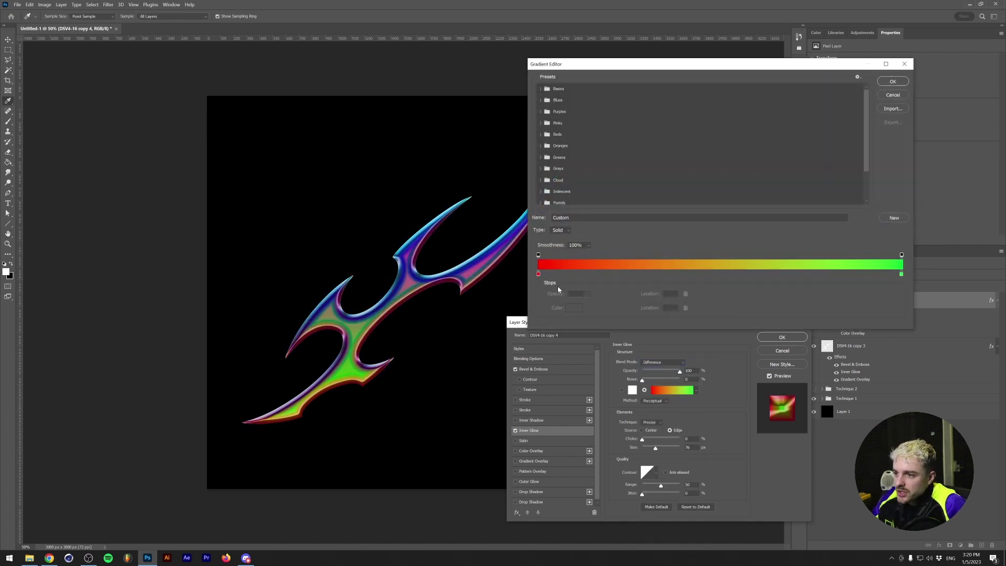
{"action": "left_click", "coordinate": [538, 273]}
{"action": "left_click", "coordinate": [573, 308]}
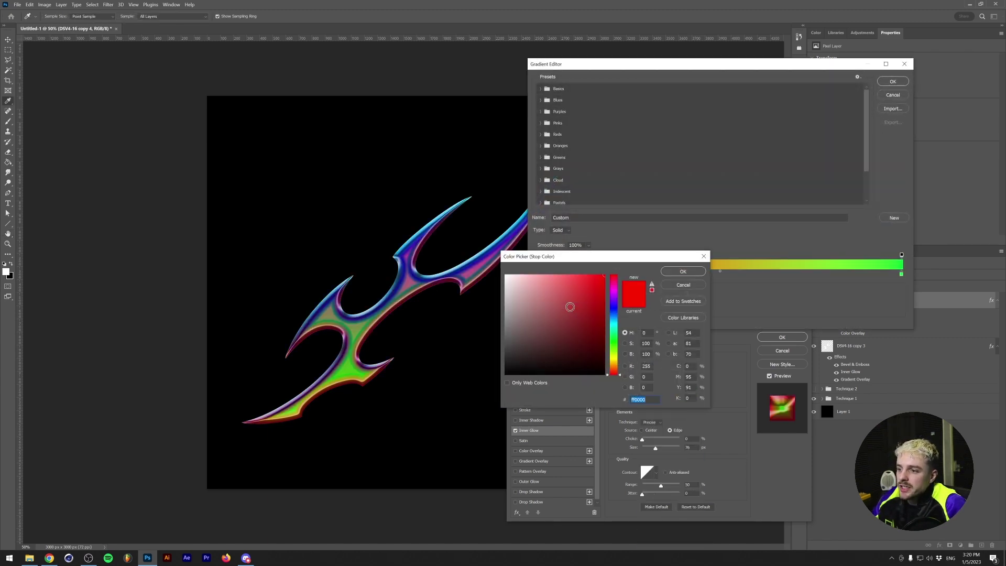
{"action": "type", "text": "fff600"}
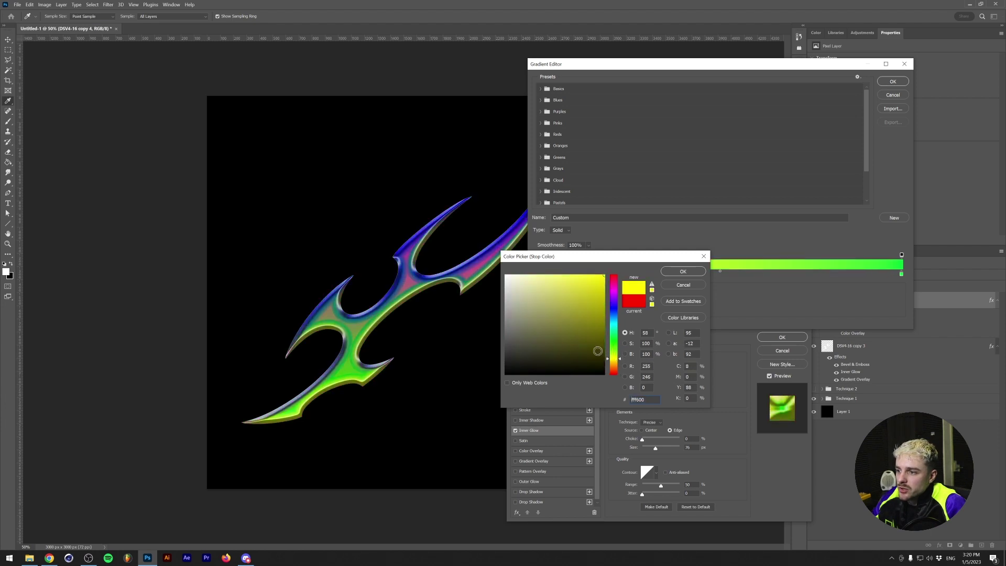
{"action": "left_click_drag", "start_coordinate": [597, 350], "coordinate": [569, 304]}
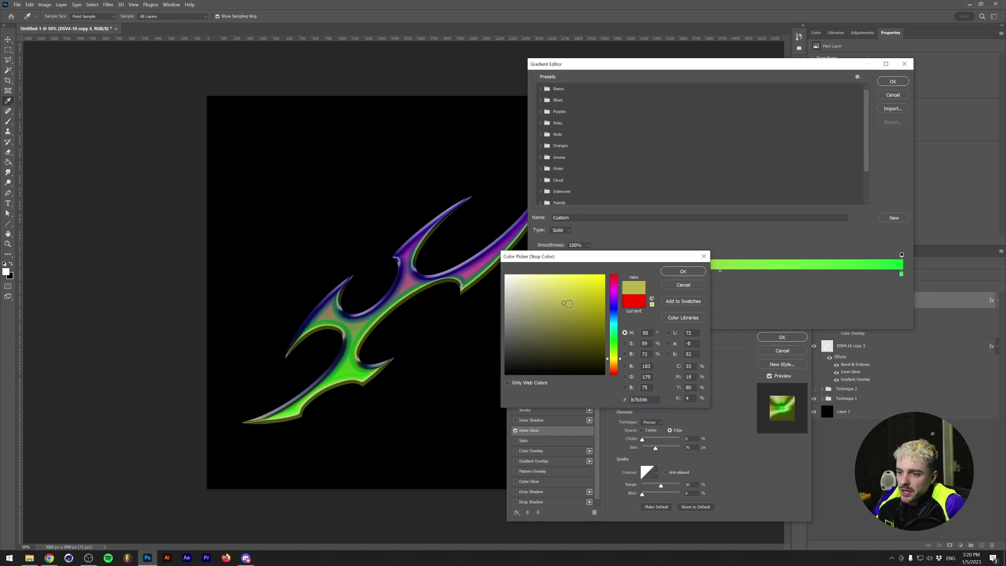
{"action": "left_click", "coordinate": [679, 271]}
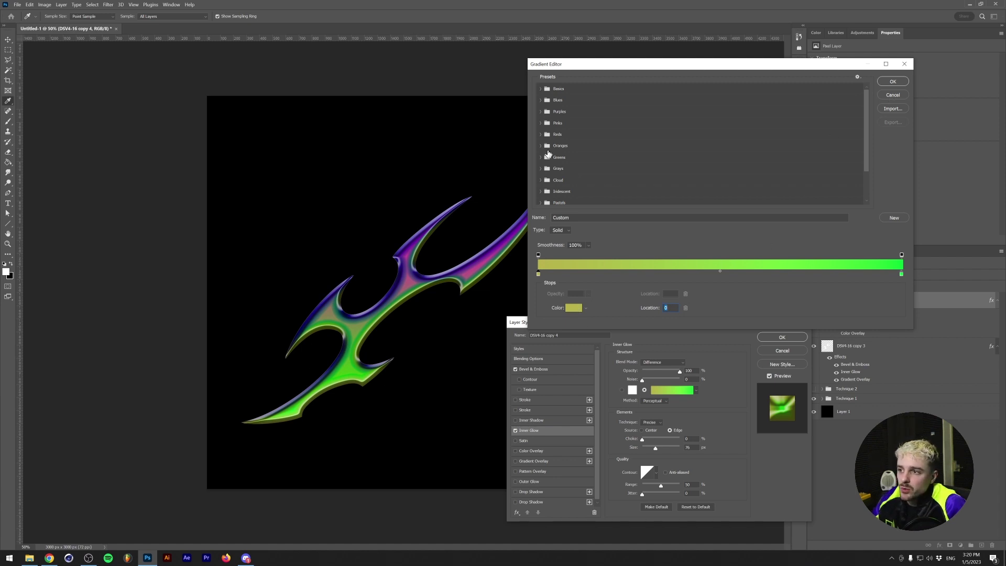
- Recolour the Inner Glow gradient's starting stop to a saturated teal and accept the gradient
{"action": "left_click", "coordinate": [575, 309]}
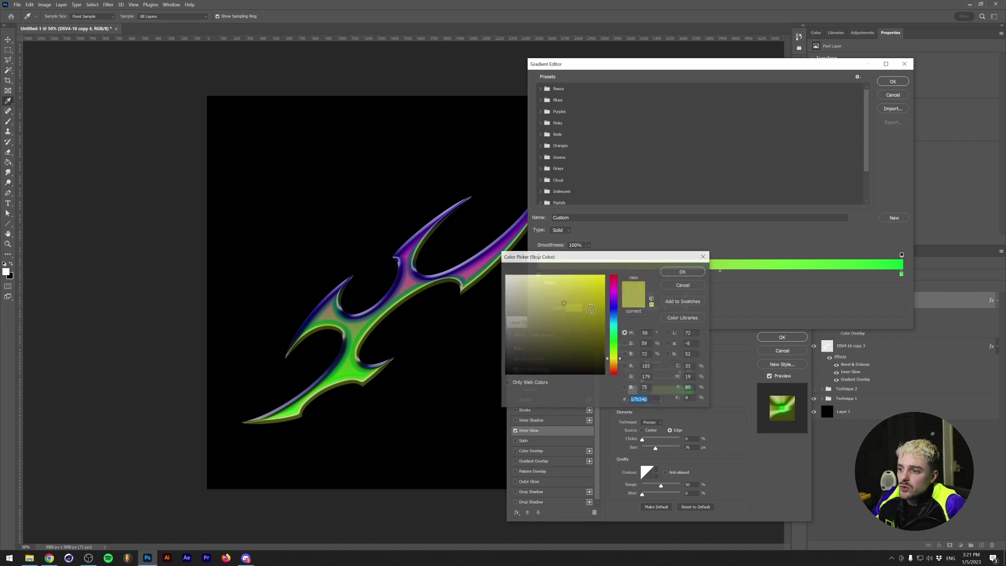
{"action": "left_click", "coordinate": [613, 326]}
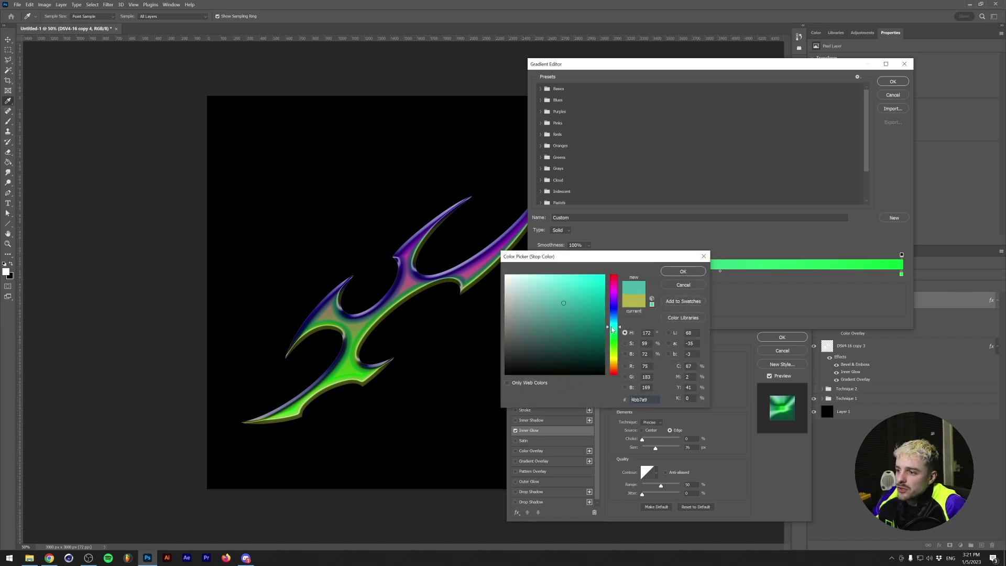
{"action": "left_click", "coordinate": [590, 297]}
{"action": "left_click", "coordinate": [684, 271]}
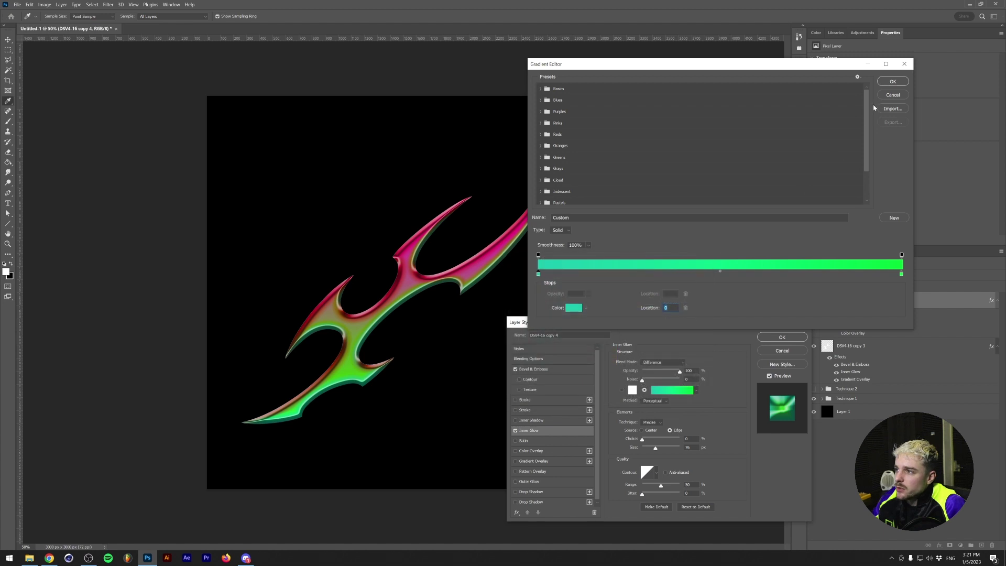
{"action": "left_click", "coordinate": [893, 81]}
- Set the Inner Glow's blend mode to Overlay and apply the layer style
{"action": "left_click", "coordinate": [660, 363]}
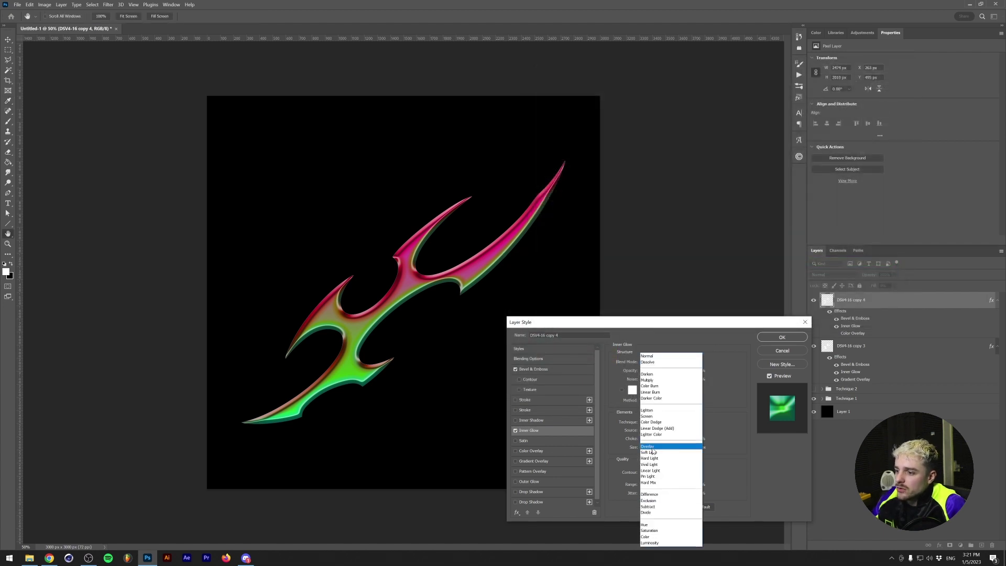
{"action": "left_click", "coordinate": [654, 447]}
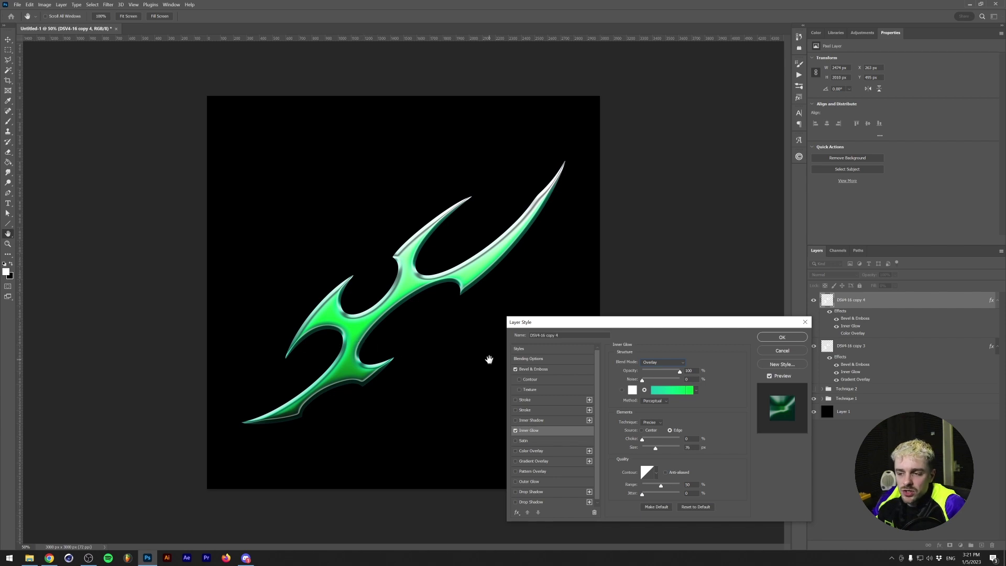
{"action": "left_click_drag", "start_coordinate": [693, 324], "coordinate": [626, 333]}
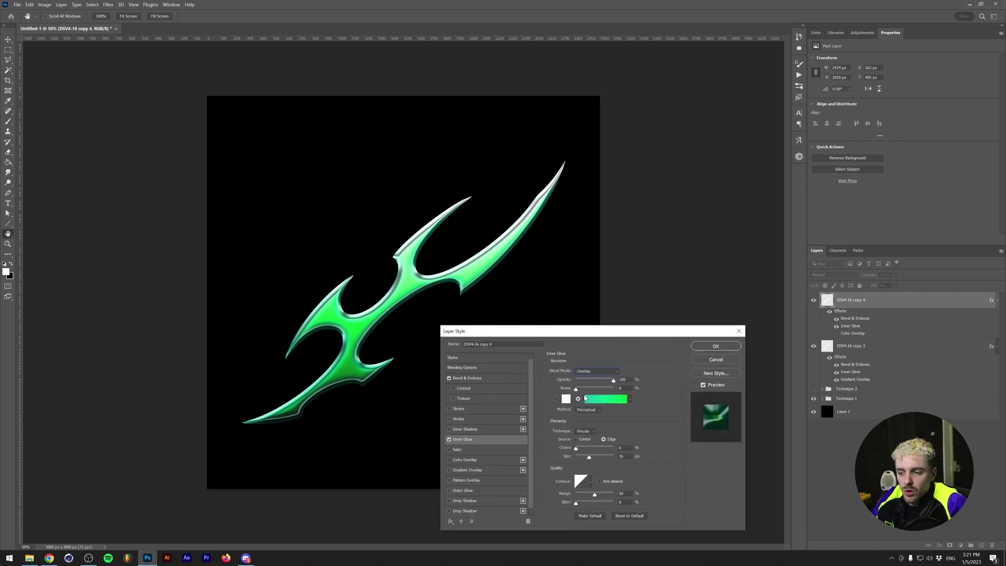
{"action": "left_click", "coordinate": [716, 346]}
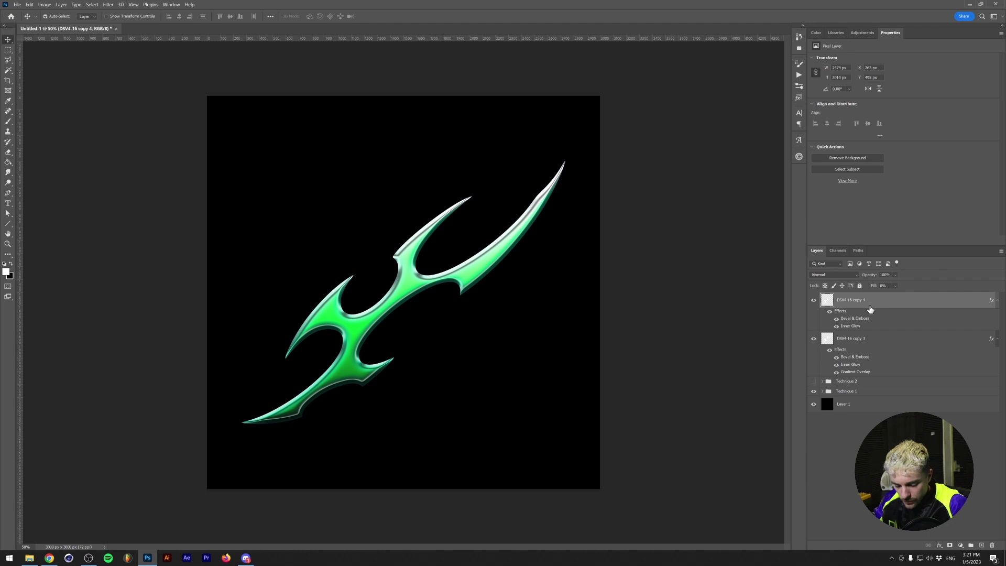
- Duplicate the green-glowing shape layer and compare the duplicate with its Inner Glow off and on
{"action": "key", "text": "ctrl+j"}
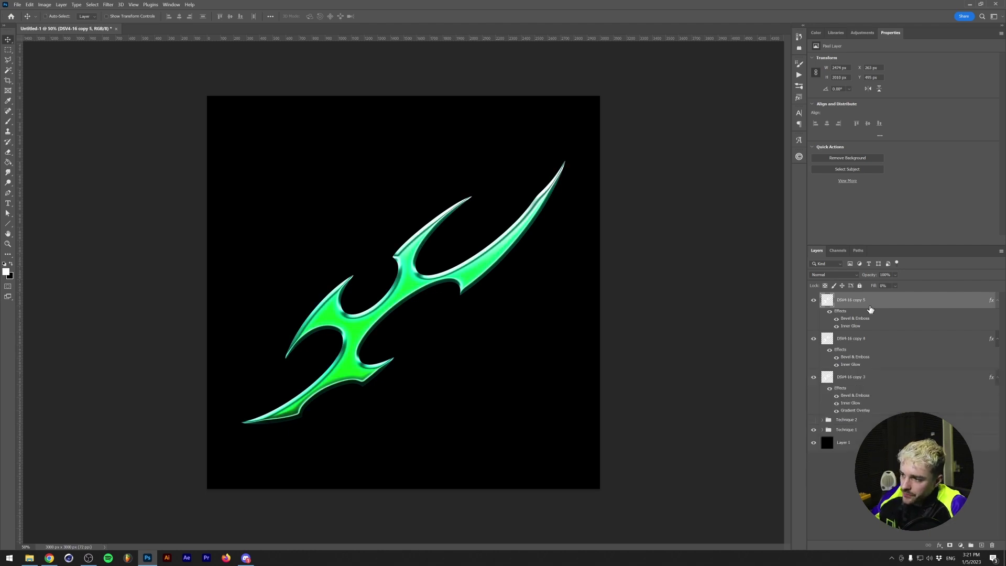
{"action": "double_click", "coordinate": [846, 327]}
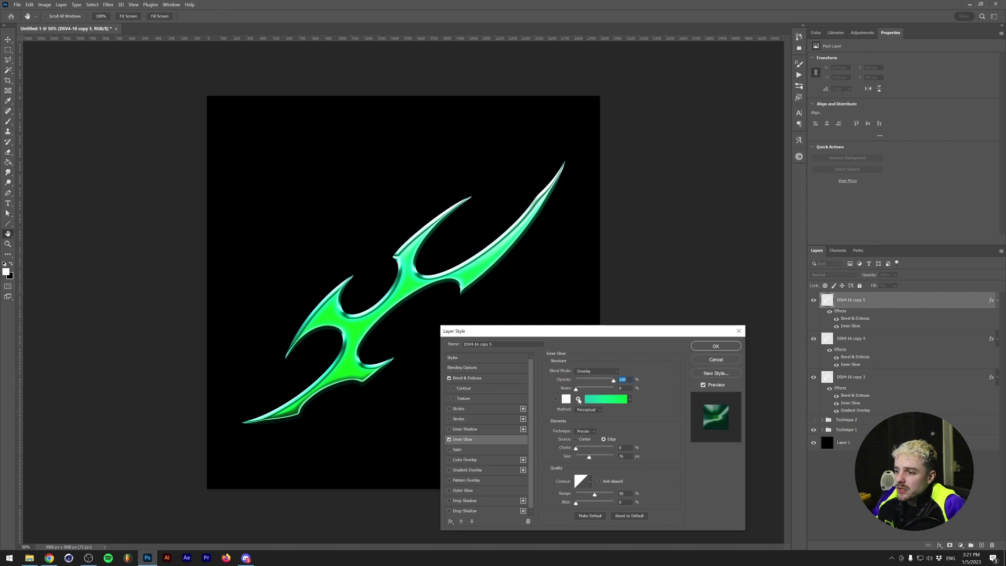
{"action": "left_click", "coordinate": [449, 440]}
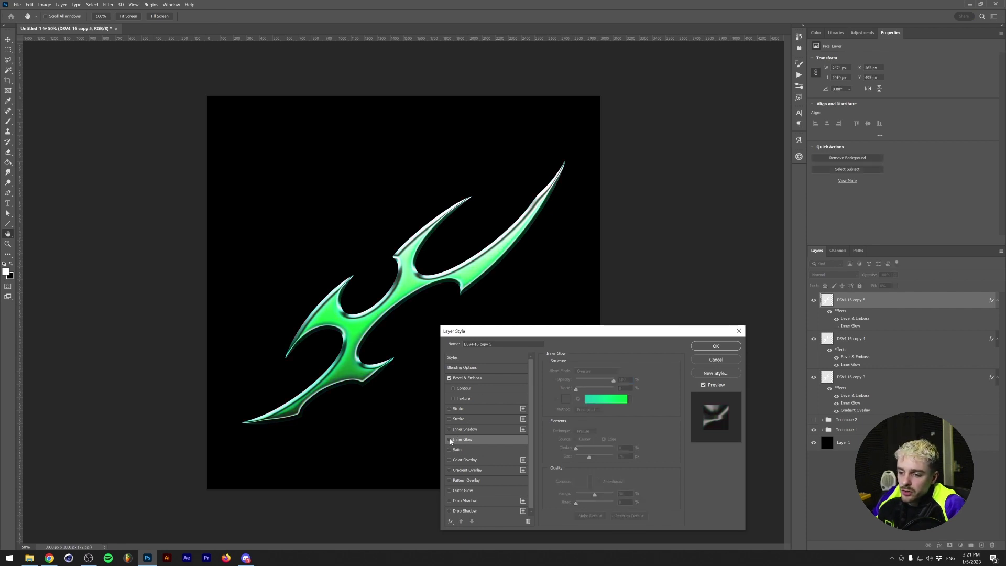
{"action": "left_click", "coordinate": [449, 440]}
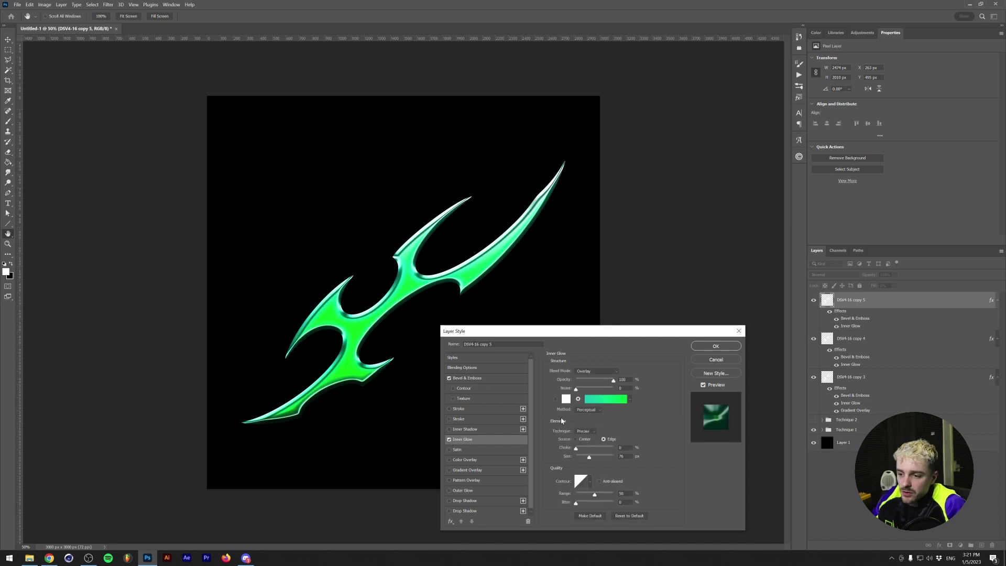
- Try a pink gradient preset from the Reds group with Exclusion blend mode on the duplicate's Inner Glow
{"action": "left_click", "coordinate": [628, 400]}
{"action": "left_click", "coordinate": [548, 451]}
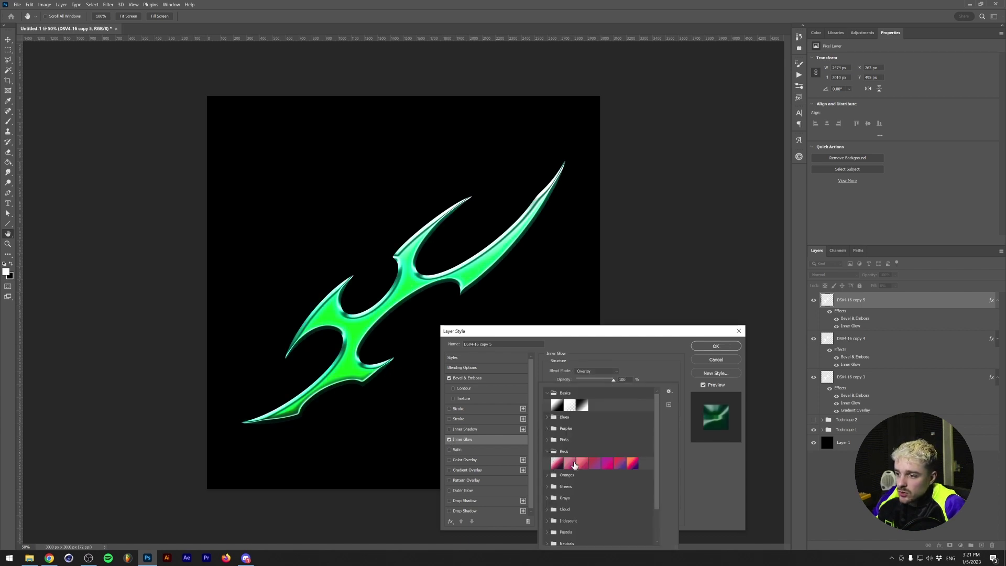
{"action": "left_click", "coordinate": [574, 464]}
{"action": "left_click", "coordinate": [599, 372]}
{"action": "left_click", "coordinate": [599, 371]}
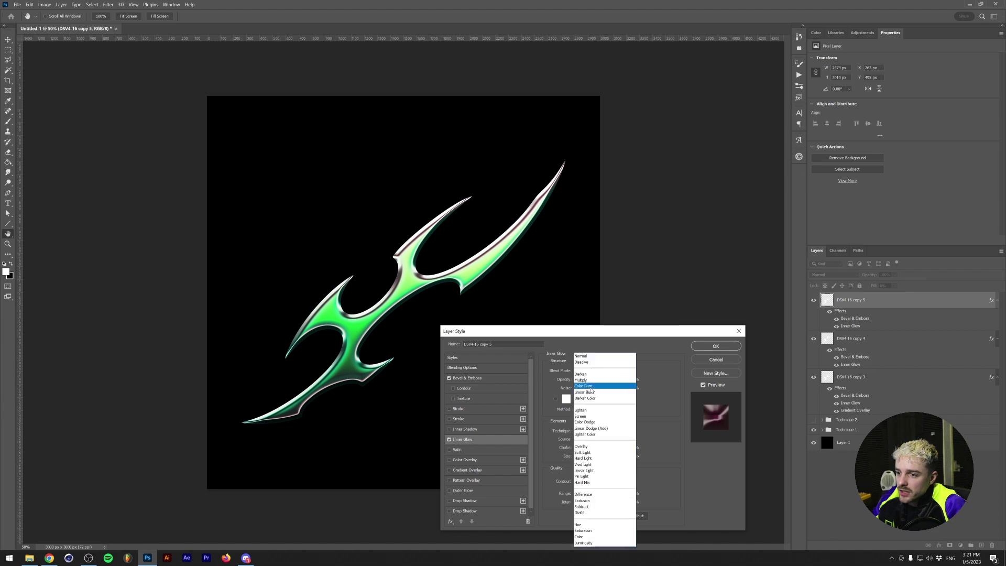
{"action": "left_click", "coordinate": [582, 501]}
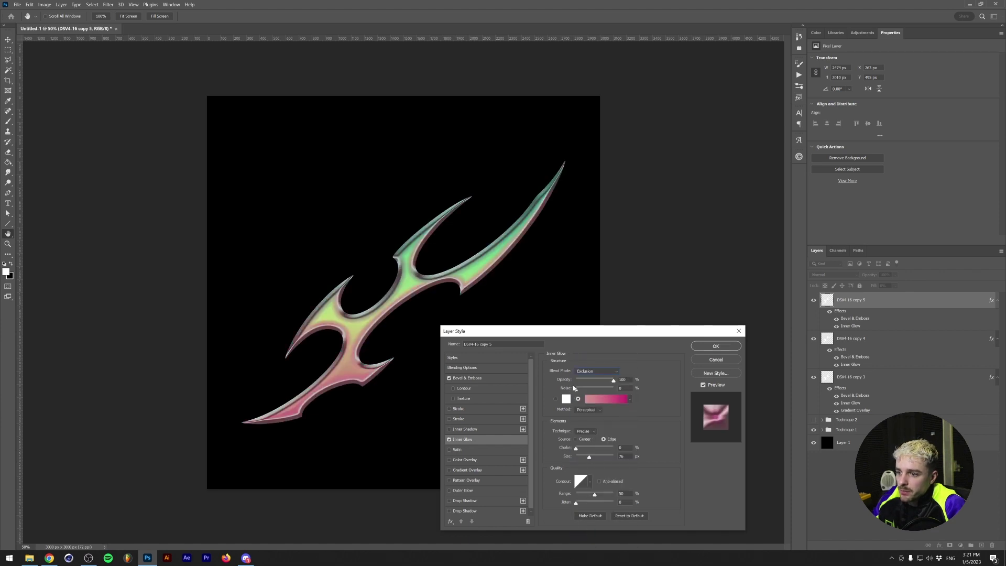
- Turn off the duplicate's Inner Glow and apply a bevel with size about 98 px, soften 16 px, reduced highlight opacity and shadow opacity about 16%
{"action": "left_click", "coordinate": [449, 439]}
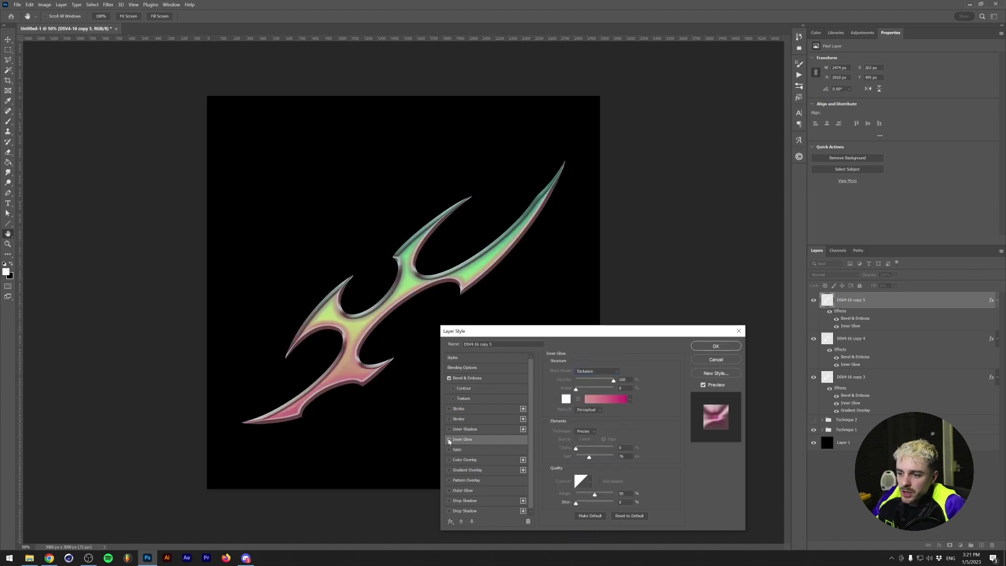
{"action": "left_click", "coordinate": [474, 377]}
{"action": "left_click_drag", "start_coordinate": [561, 331], "coordinate": [631, 281]}
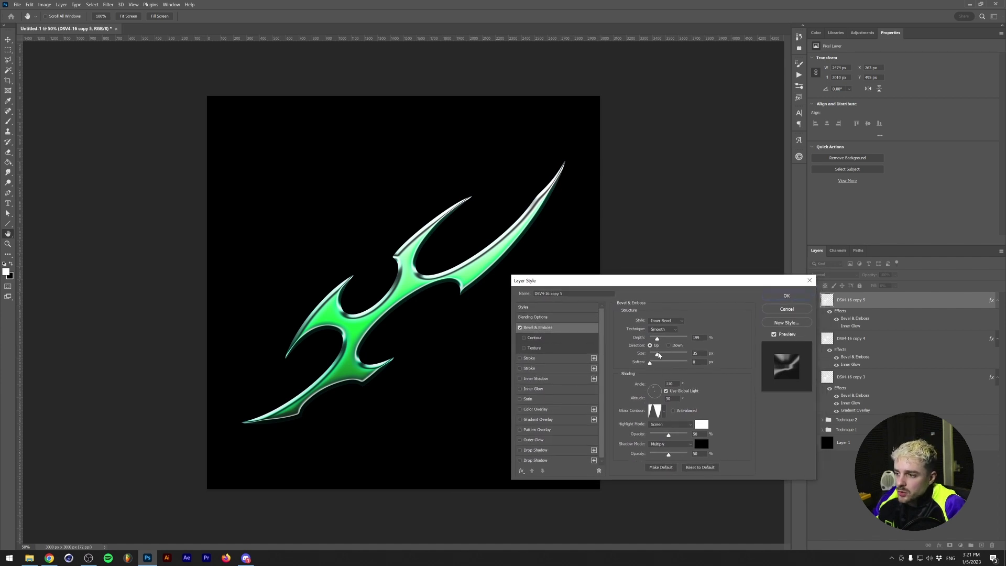
{"action": "left_click_drag", "start_coordinate": [659, 355], "coordinate": [664, 355]}
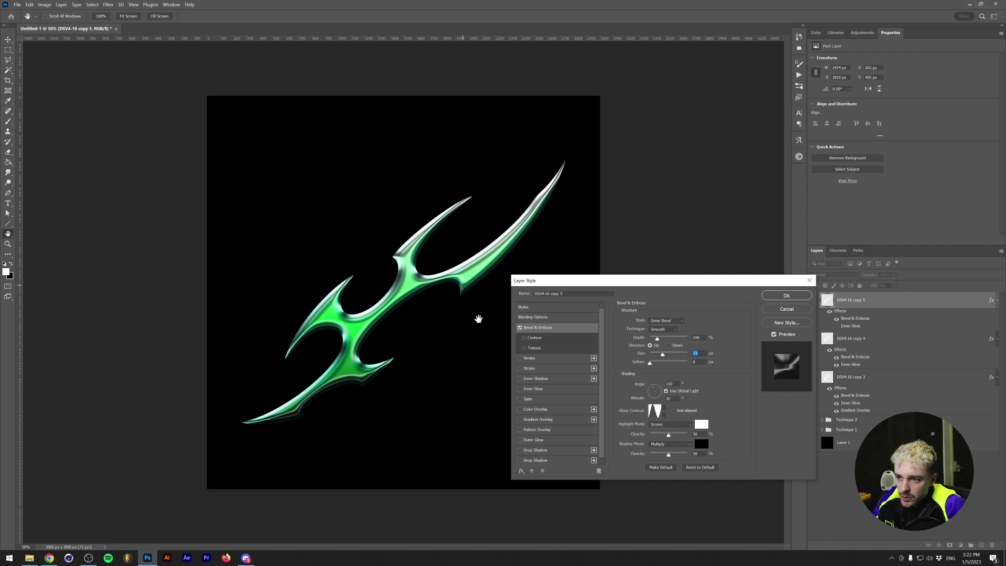
{"action": "mouse_move", "coordinate": [650, 364]}
{"action": "left_mouse_down"}
{"action": "mouse_move", "coordinate": [703, 365]}
{"action": "mouse_move", "coordinate": [666, 355]}
{"action": "left_mouse_up"}
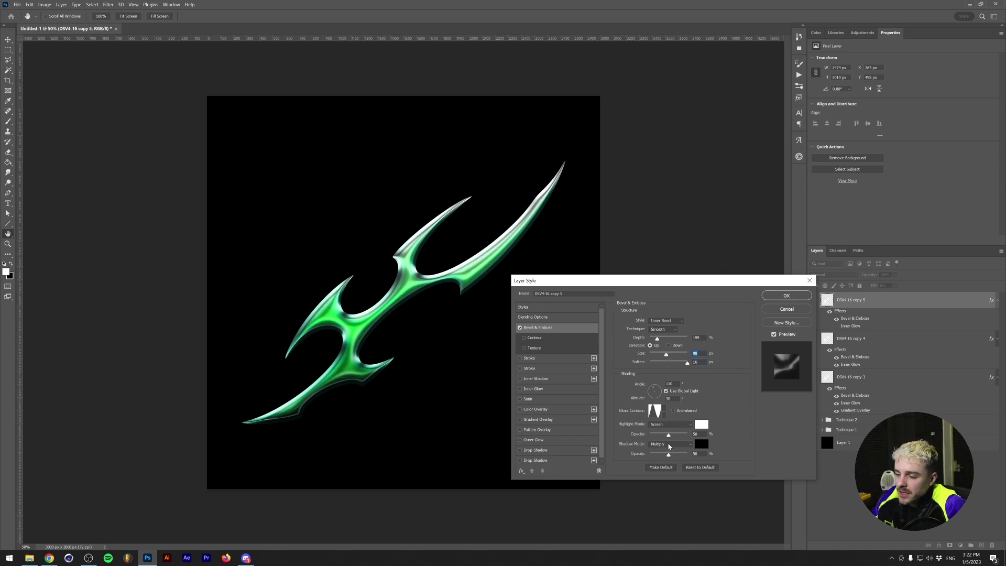
{"action": "mouse_move", "coordinate": [666, 458]}
{"action": "left_mouse_down"}
{"action": "mouse_move", "coordinate": [663, 434]}
{"action": "mouse_move", "coordinate": [656, 455]}
{"action": "left_mouse_up"}
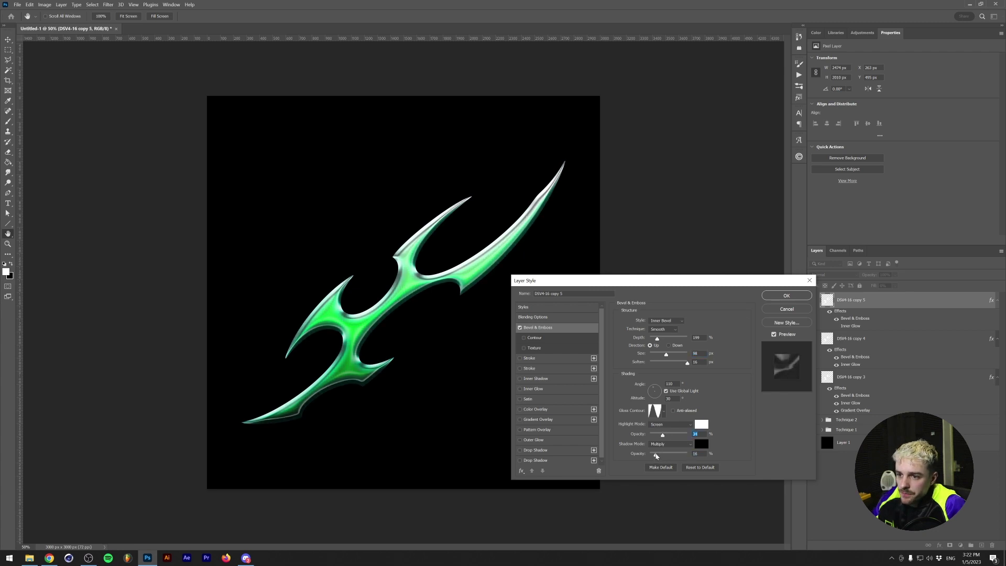
{"action": "left_click", "coordinate": [786, 296]}
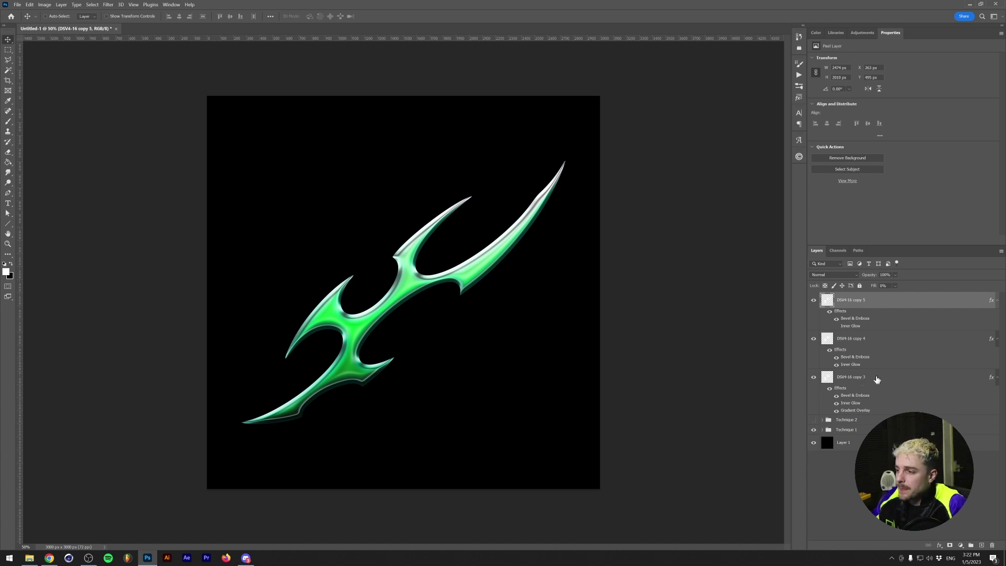
- Group the three styled shape layers as "Technique 1 [Demo]" and move the Technique 2 group above it
{"action": "left_click", "coordinate": [876, 377], "text": "shift"}
{"action": "key", "text": "ctrl+g"}
{"action": "double_click", "coordinate": [842, 296]}
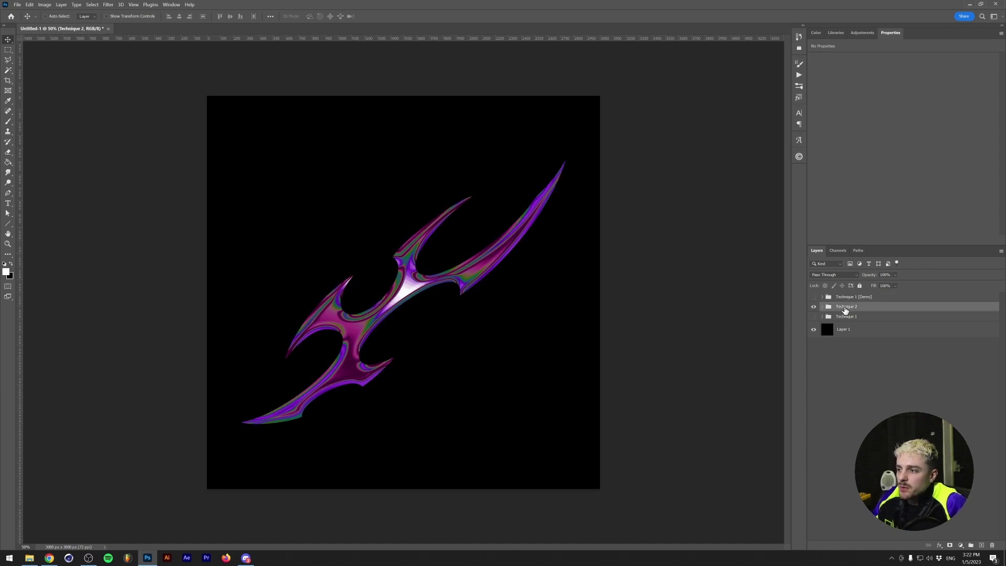
{"action": "key", "text": "ctrl+bracketright"}
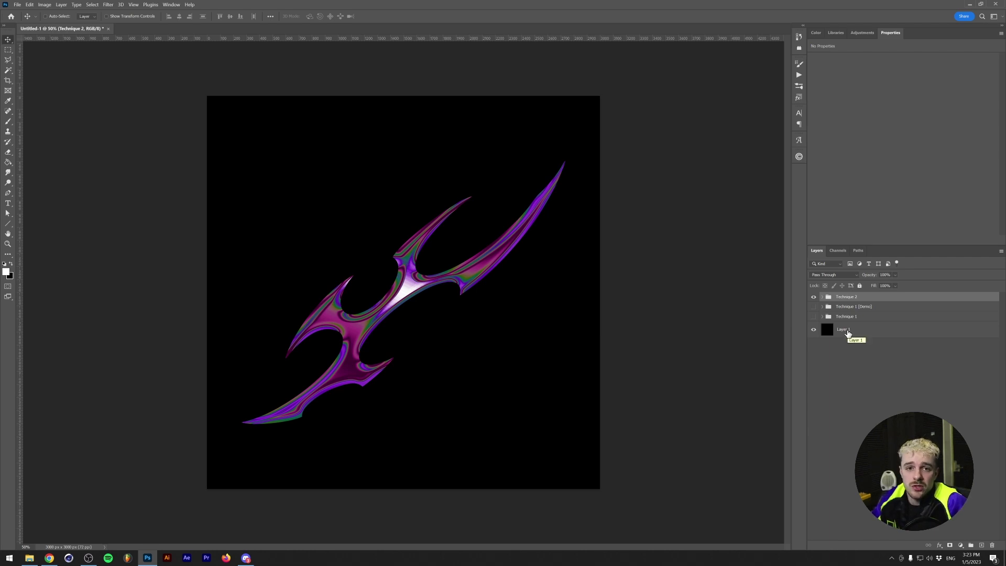
- Duplicate the DSV4-16 layer from the Technique 2 group to the top of the layer stack and hide that group
{"action": "left_click", "coordinate": [822, 297]}
{"action": "left_click", "coordinate": [882, 354]}
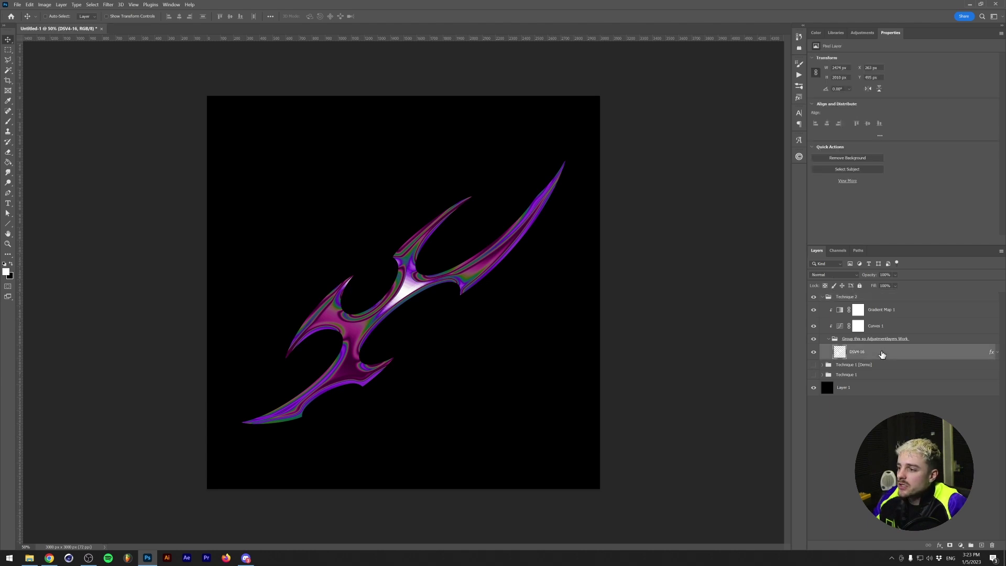
{"action": "left_click_drag", "start_coordinate": [882, 355], "coordinate": [877, 294]}
{"action": "left_click", "coordinate": [813, 314]}
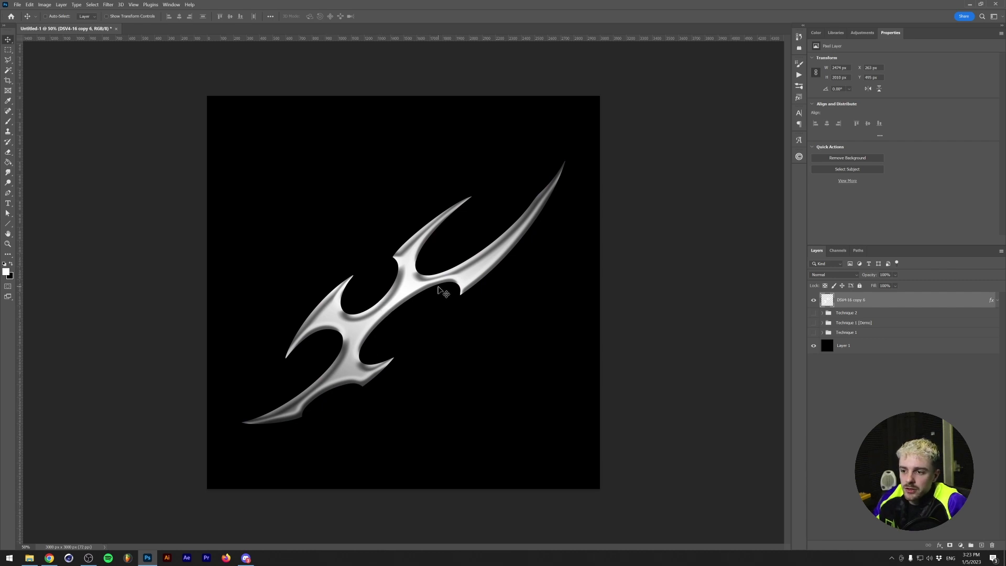
- Add a Curves adjustment above the styled shape and bend it into a steep wave, shadow point at about 227 output and highlight point about 19
{"action": "left_click", "coordinate": [989, 301]}
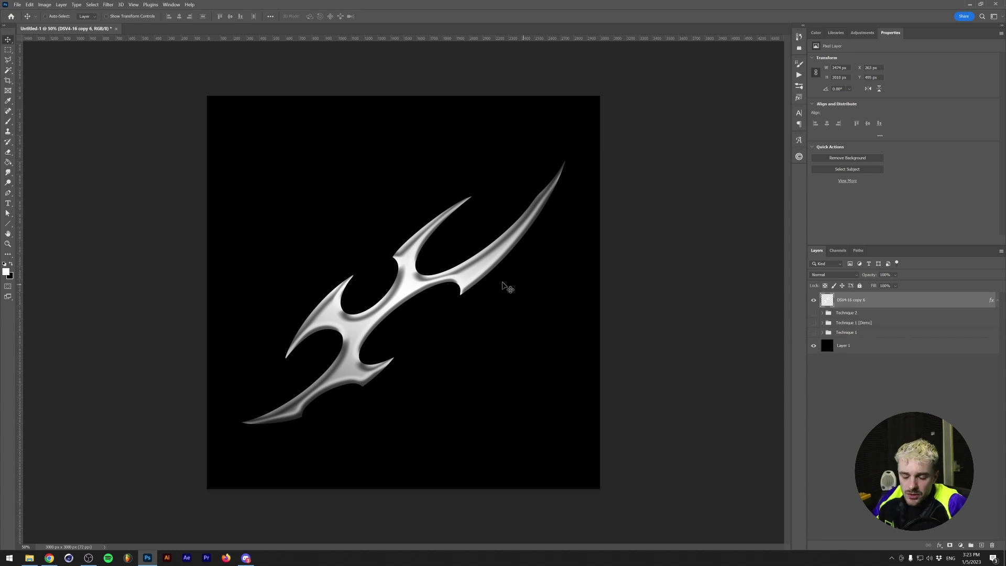
{"action": "left_click", "coordinate": [862, 34]}
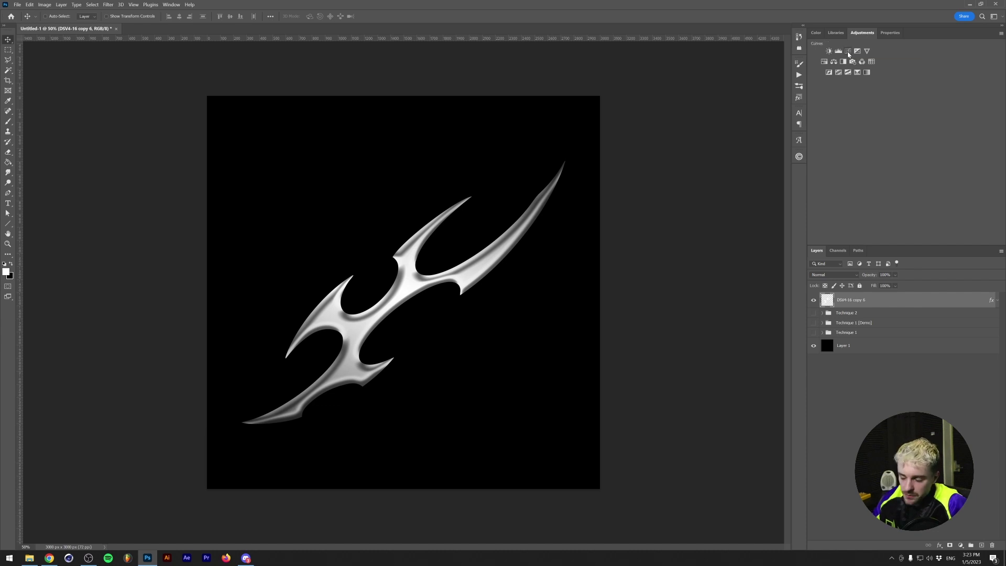
{"action": "left_click", "coordinate": [848, 53]}
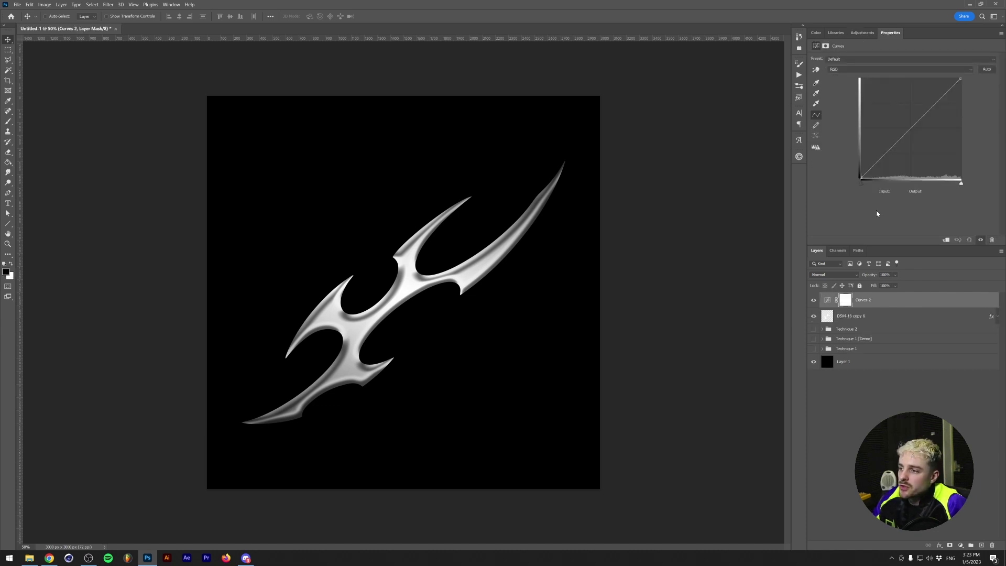
{"action": "left_click_drag", "start_coordinate": [883, 156], "coordinate": [878, 123]}
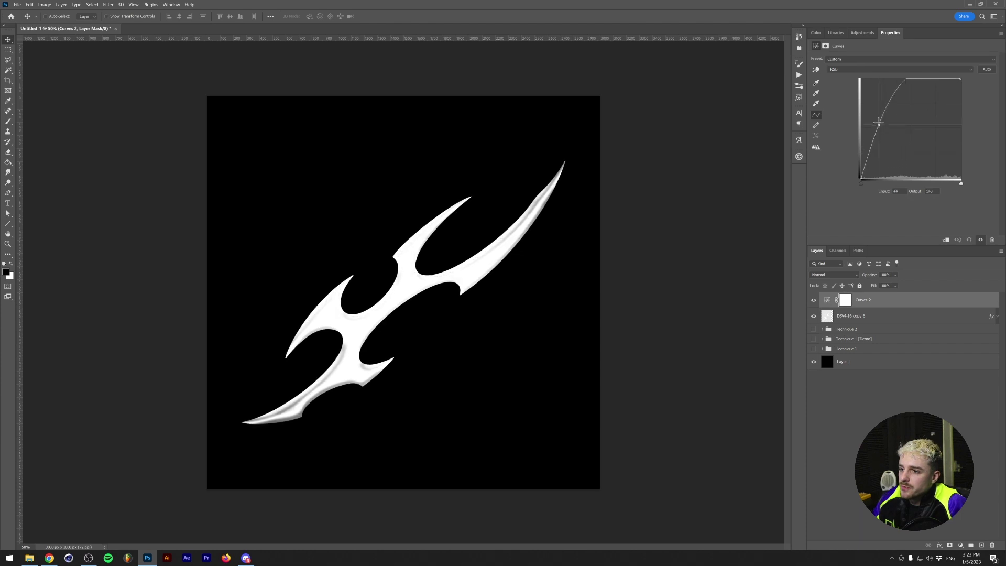
{"action": "left_click_drag", "start_coordinate": [928, 79], "coordinate": [931, 158]}
{"action": "left_click_drag", "start_coordinate": [877, 116], "coordinate": [882, 98]}
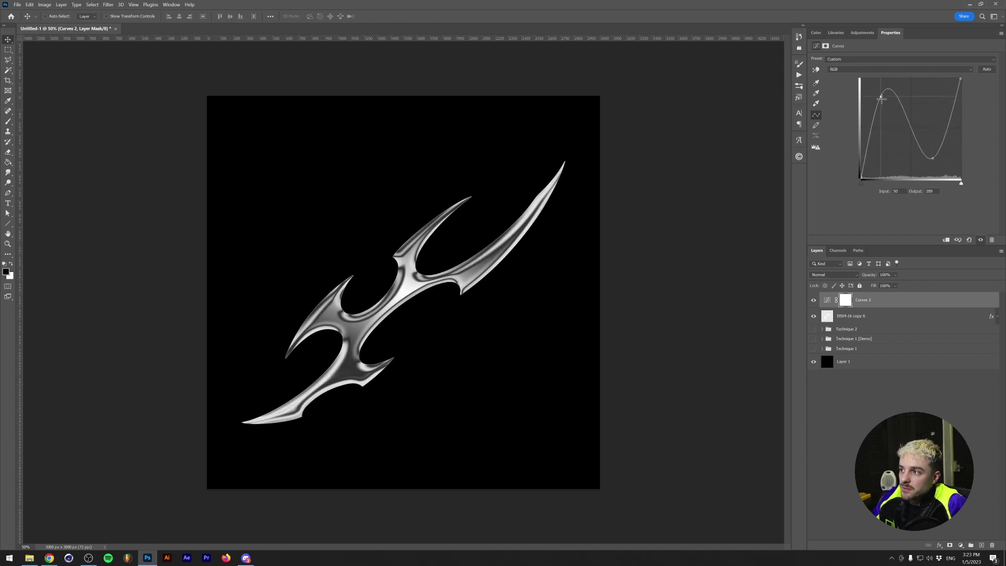
{"action": "left_click_drag", "start_coordinate": [931, 158], "coordinate": [932, 171]}
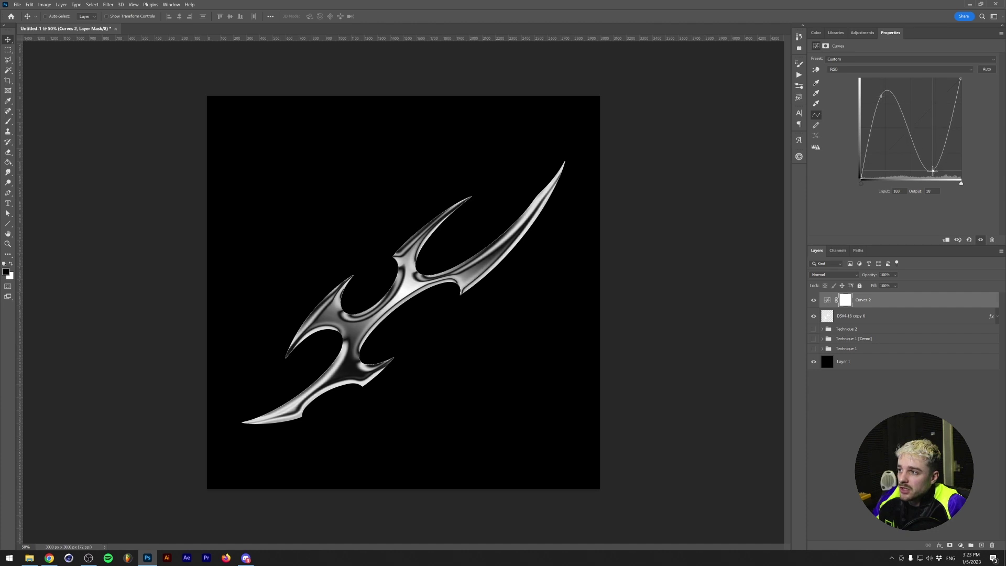
{"action": "left_click_drag", "start_coordinate": [881, 97], "coordinate": [880, 90]}
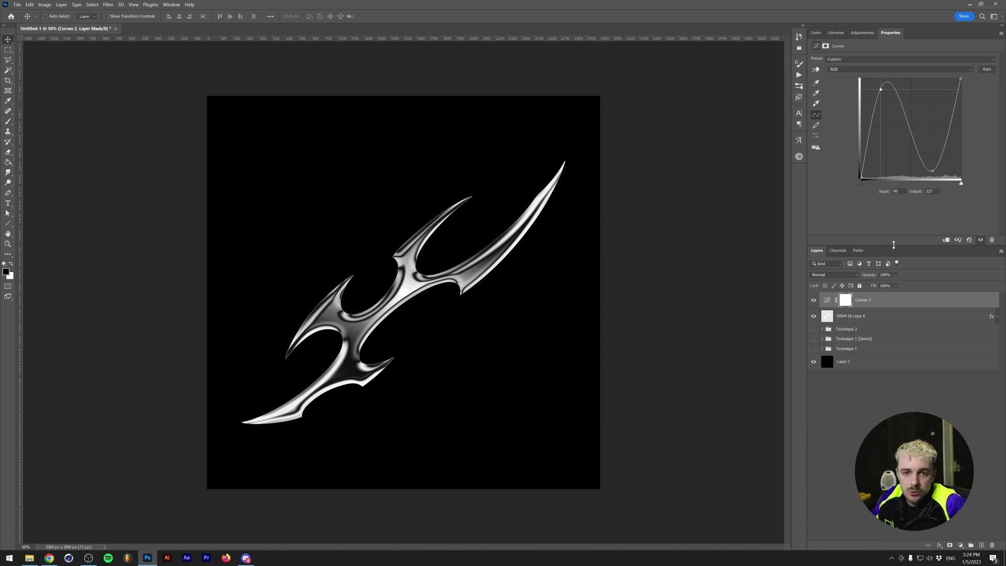
{"action": "key", "text": "ctrl+2"}
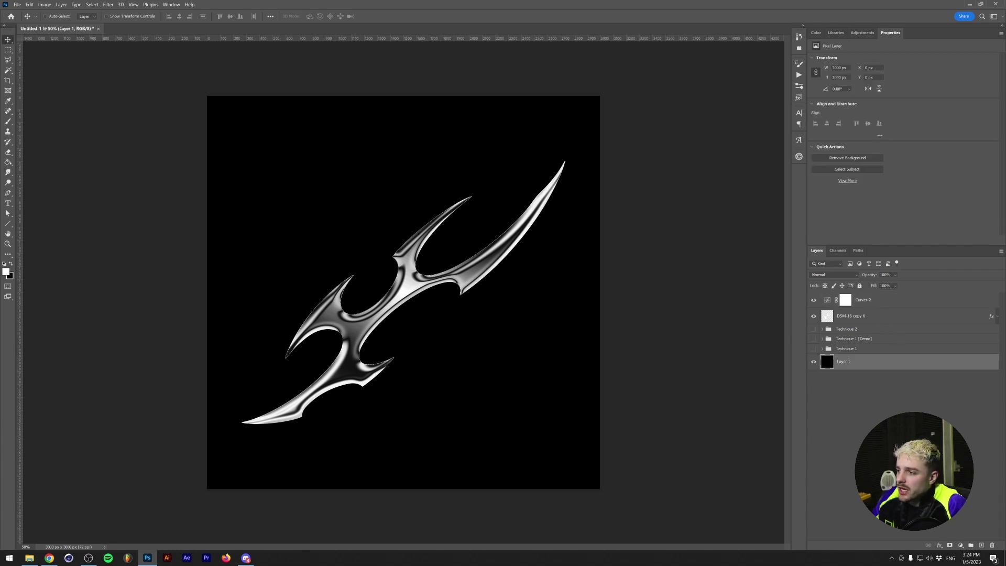
{"action": "left_click", "coordinate": [887, 368]}
{"action": "left_click", "coordinate": [984, 546]}
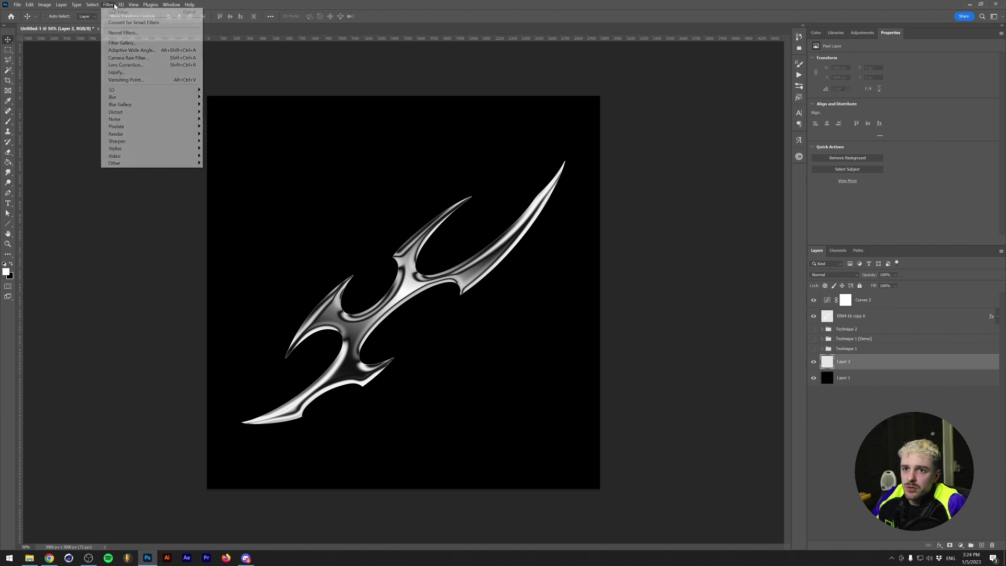
{"action": "left_click", "coordinate": [108, 4]}
{"action": "mouse_move", "coordinate": [118, 120]}
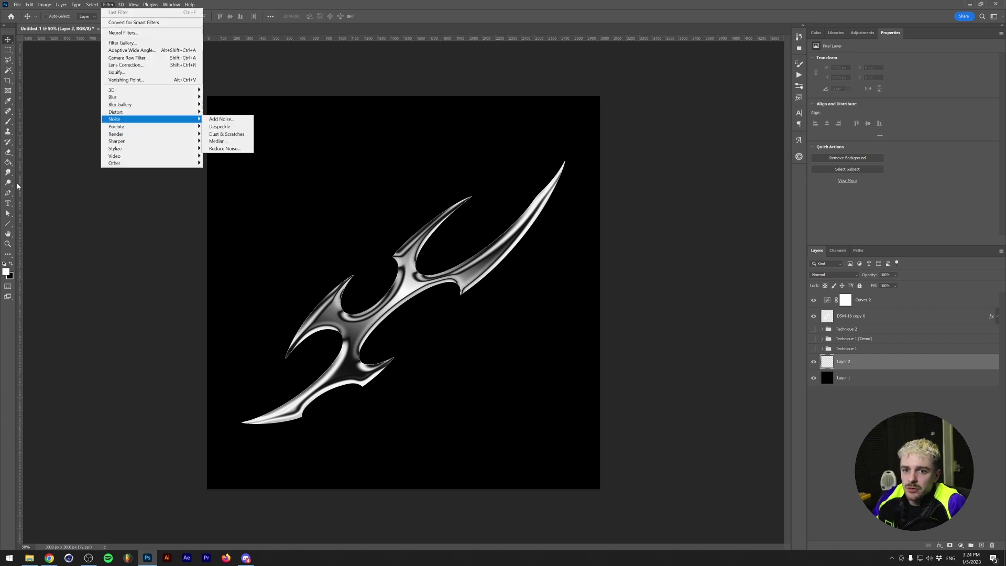
{"action": "left_click", "coordinate": [834, 490]}
- Add a pink-to-magenta gradient fill layer as the background above Layer 1 and delete the empty Layer 2
{"action": "left_click", "coordinate": [960, 546]}
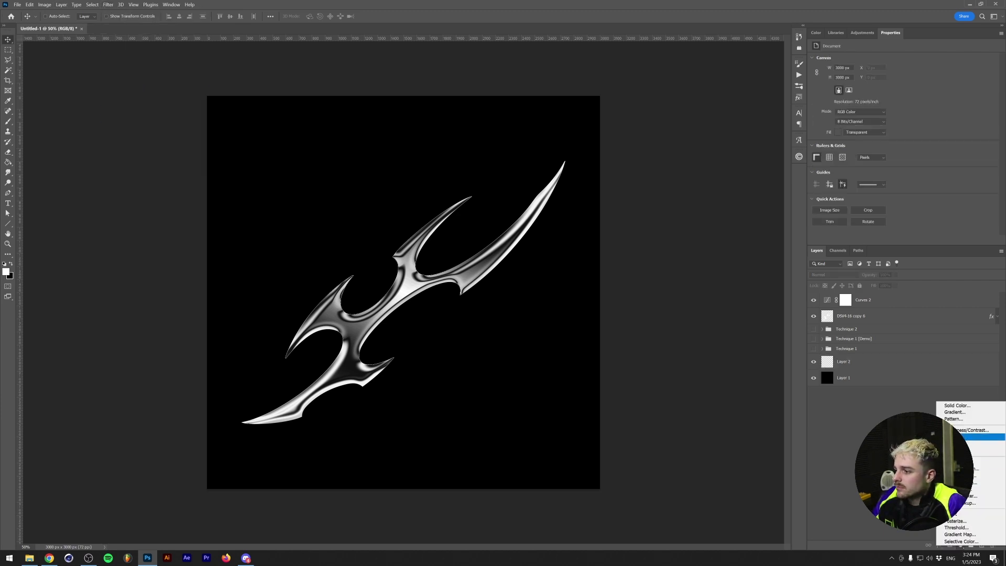
{"action": "left_click", "coordinate": [959, 437]}
{"action": "left_click", "coordinate": [606, 241]}
{"action": "left_click", "coordinate": [580, 330]}
{"action": "left_click", "coordinate": [668, 241]}
{"action": "left_click_drag", "start_coordinate": [867, 300], "coordinate": [855, 363]}
{"action": "left_click", "coordinate": [856, 363]}
{"action": "key", "text": "Delete"}
- Compare the canvas with the Curves adjustment off and on, and try clipping it directly to the styled shape layer
{"action": "left_click", "coordinate": [814, 300]}
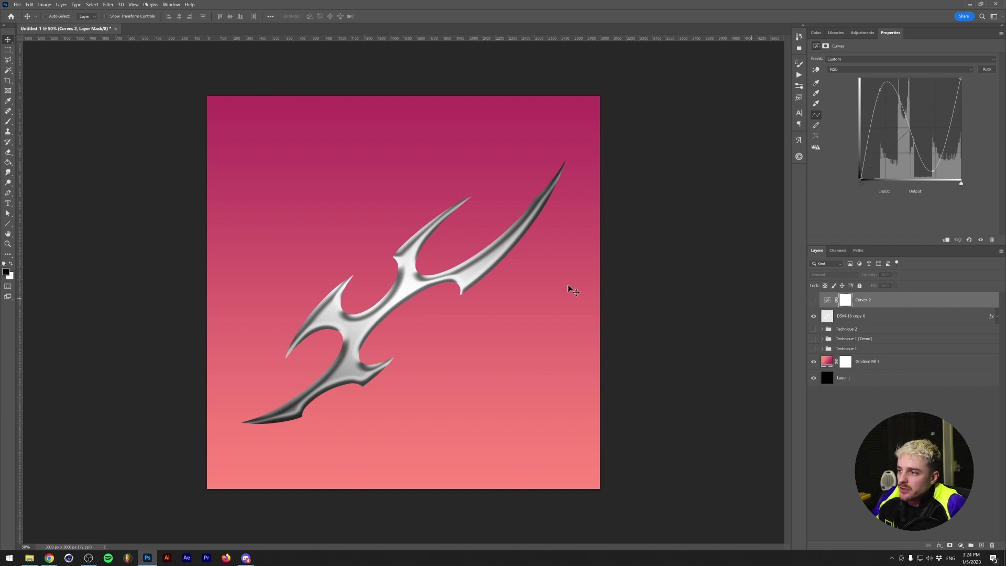
{"action": "left_click", "coordinate": [814, 300]}
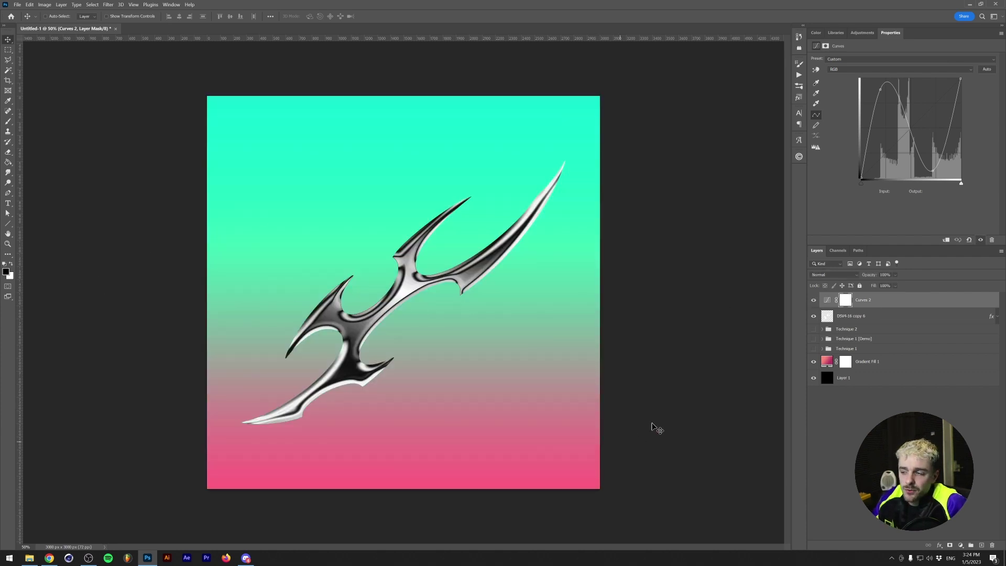
{"action": "right_click", "coordinate": [883, 304]}
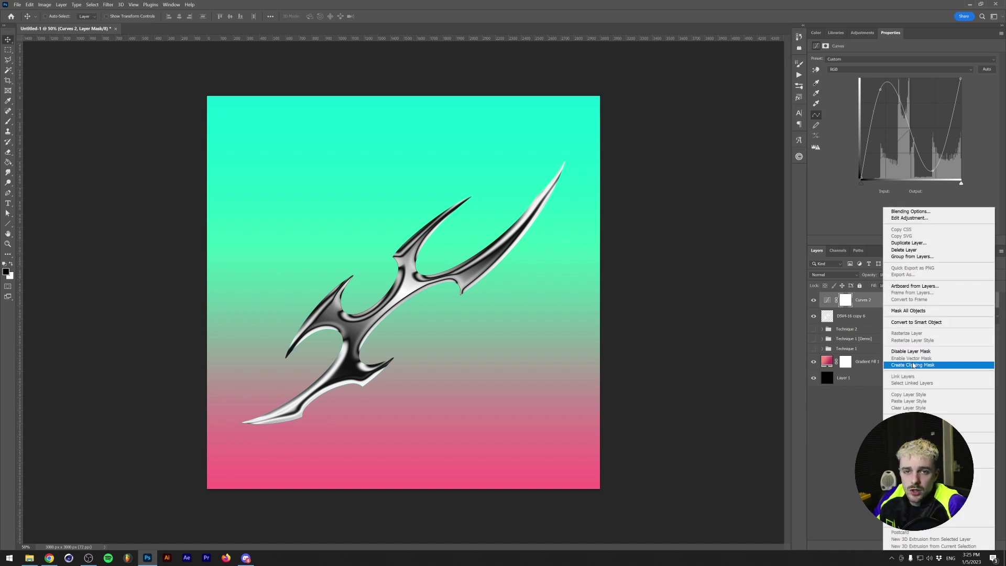
{"action": "left_click", "coordinate": [913, 365]}
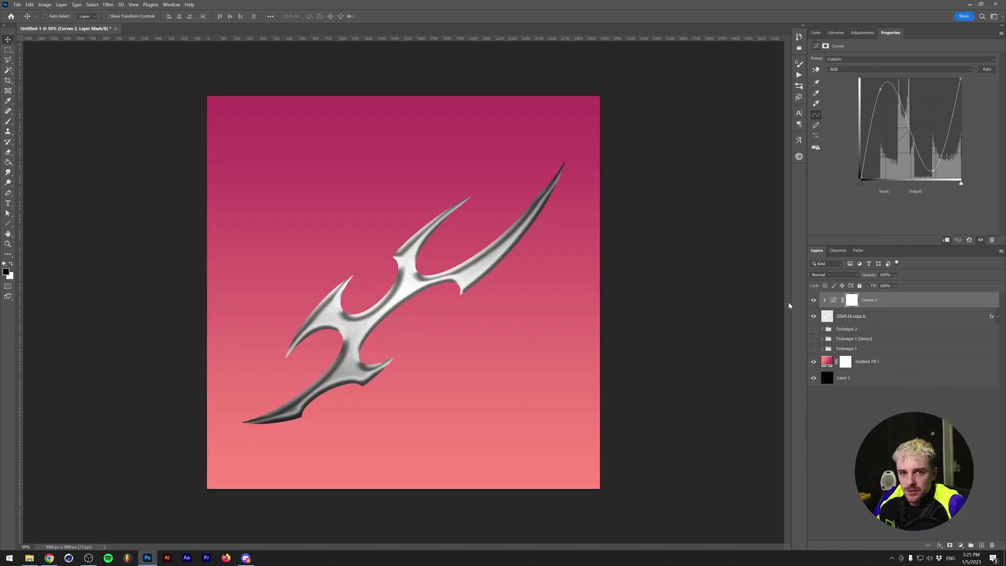
- Expand the shape layer's effects list and release the clipping mask from the Curves adjustment
{"action": "left_click", "coordinate": [994, 319]}
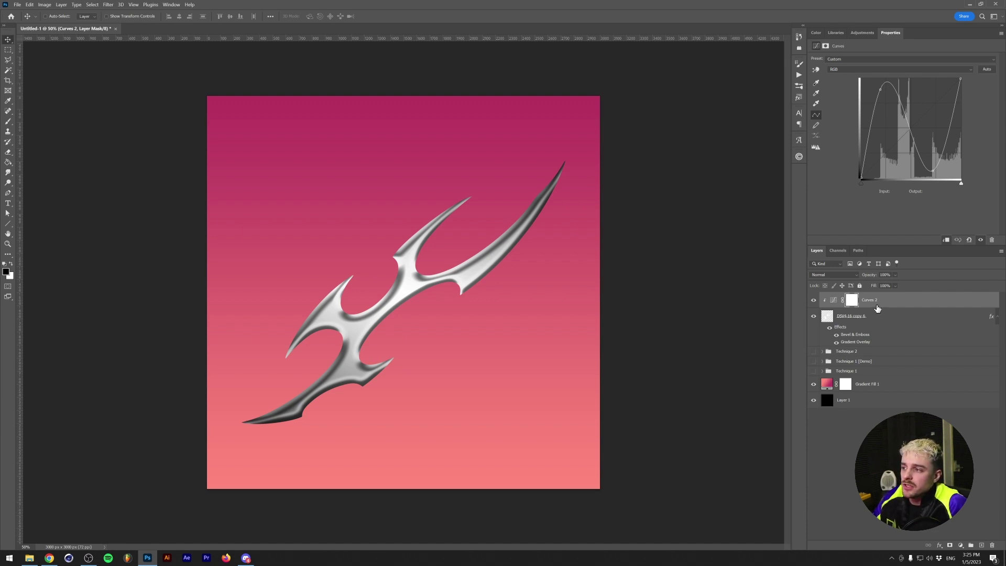
{"action": "left_click", "coordinate": [878, 308]}
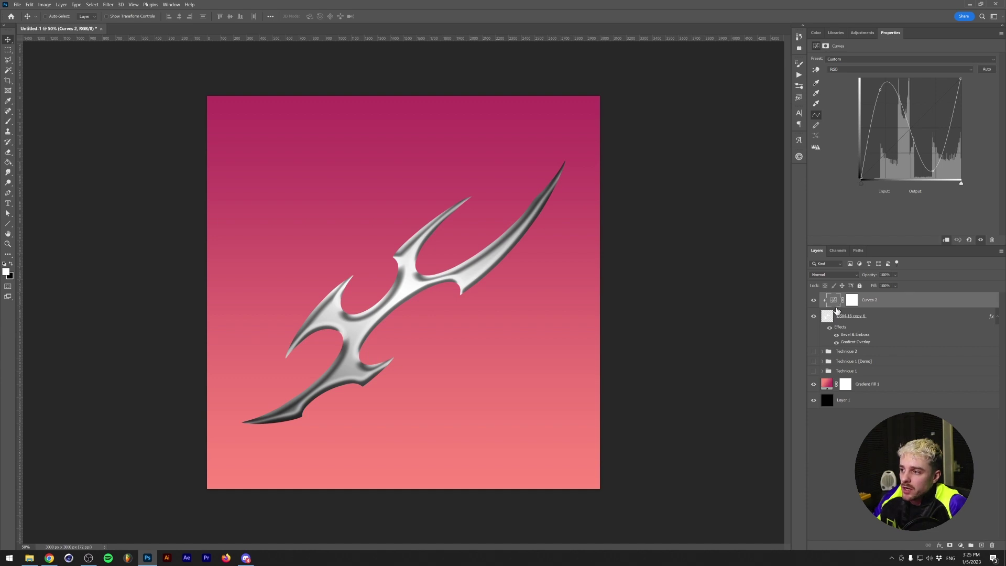
{"action": "left_click", "coordinate": [850, 342]}
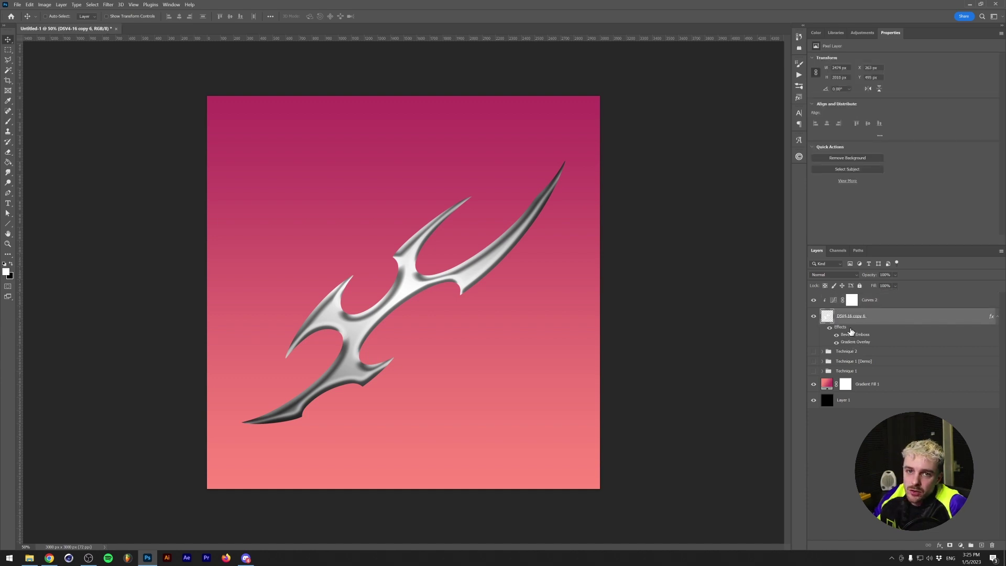
{"action": "left_click", "coordinate": [881, 302]}
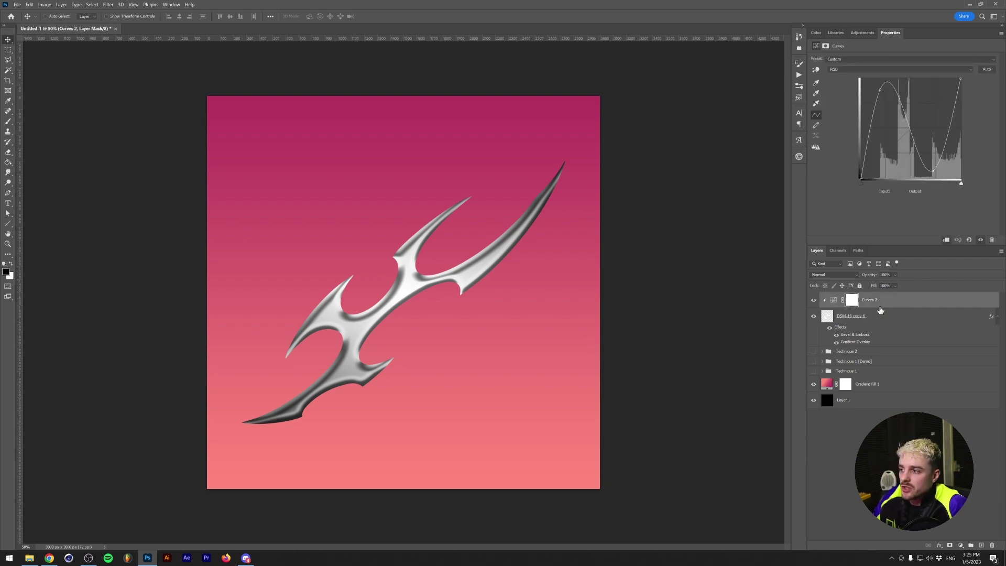
{"action": "left_click_drag", "start_coordinate": [880, 303], "coordinate": [879, 307]}
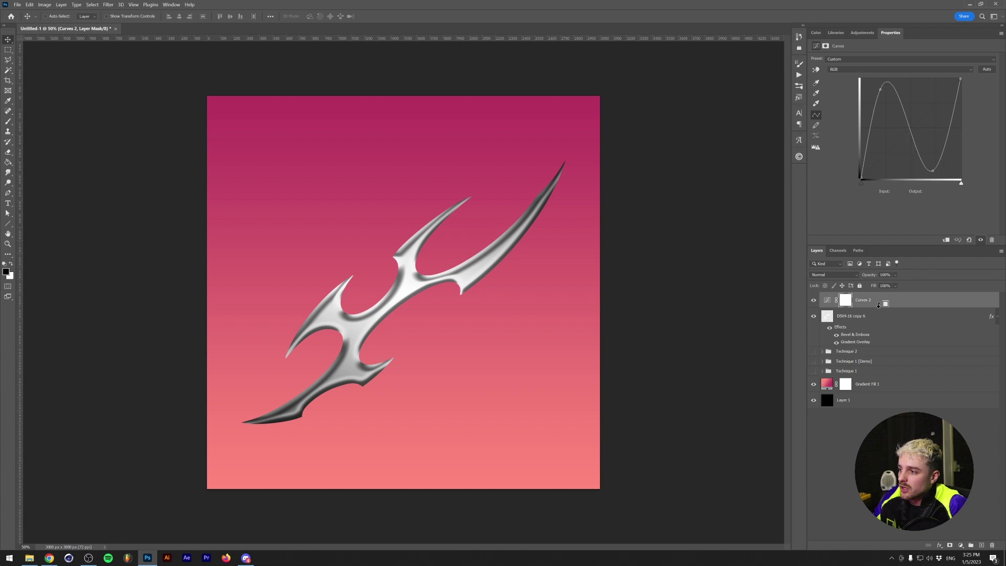
- Put the styled shape layer in a group named "Tribal Shape" and clip the Curves adjustment to that group
{"action": "left_click", "coordinate": [870, 318]}
{"action": "key", "text": "ctrl+g"}
{"action": "double_click", "coordinate": [843, 313]}
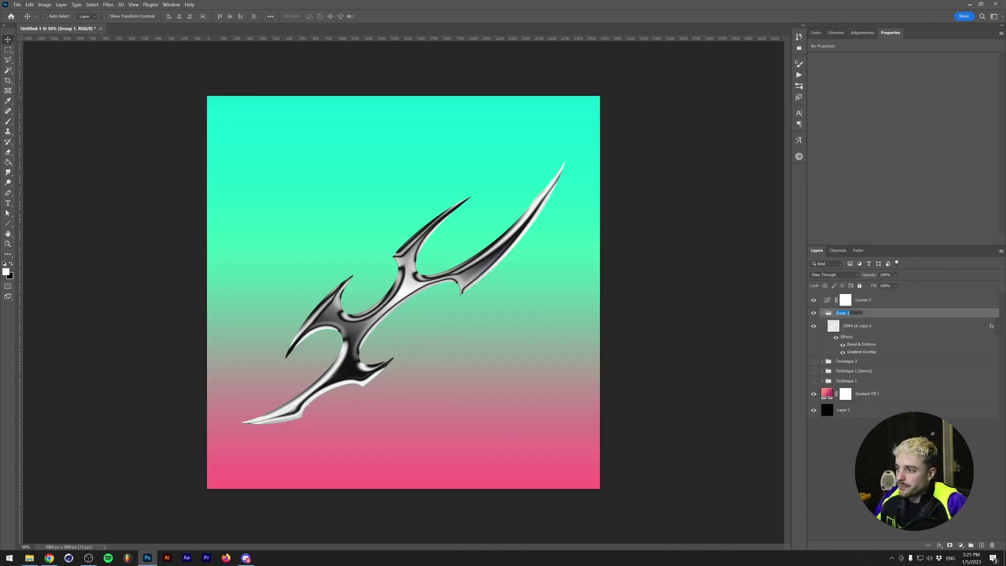
{"action": "type", "text": "Tribal Shape"}
{"action": "key", "text": "Return"}
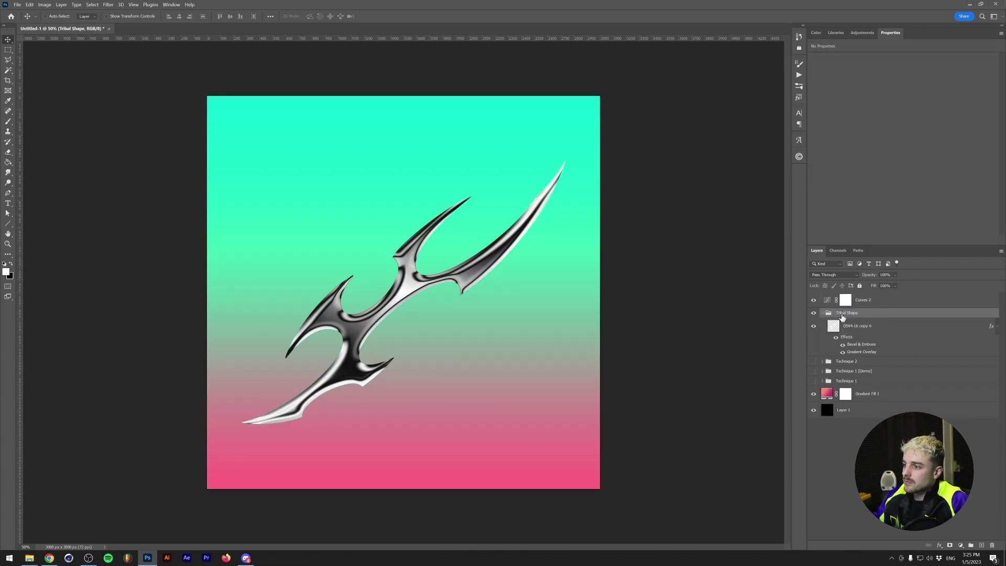
{"action": "left_click", "coordinate": [880, 303]}
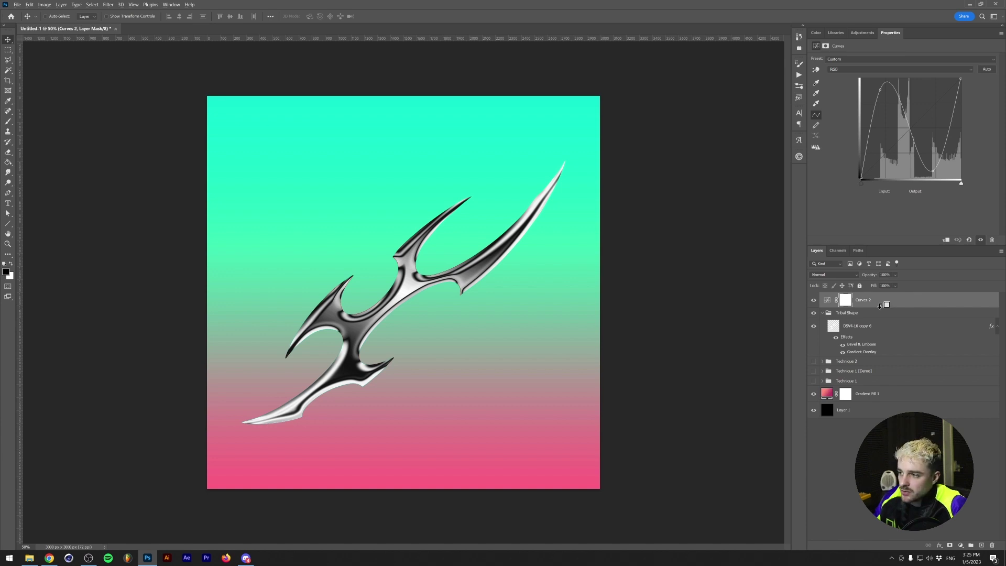
{"action": "left_click", "coordinate": [880, 306], "text": "alt"}
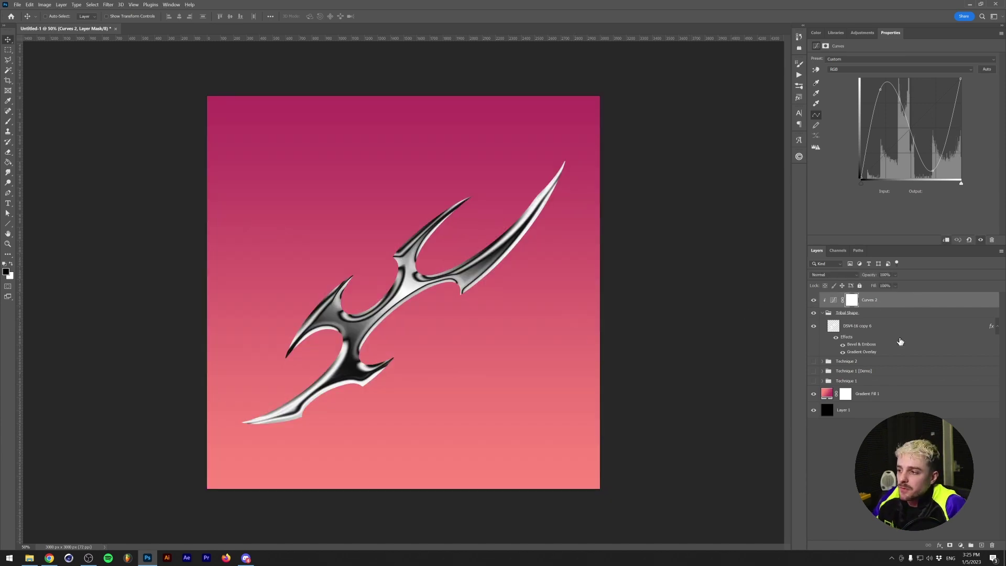
{"action": "left_click", "coordinate": [869, 325]}
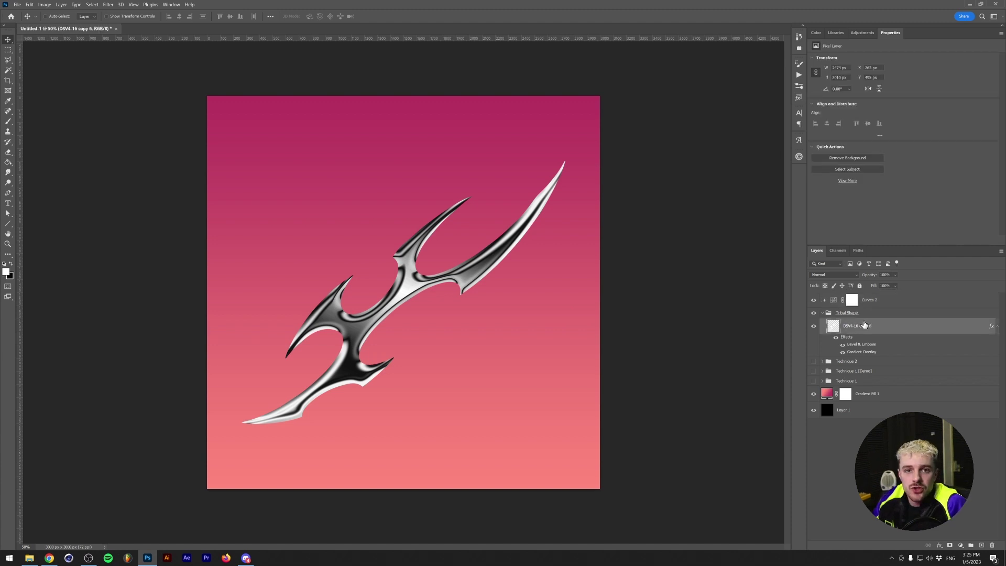
{"action": "right_click", "coordinate": [880, 324]}
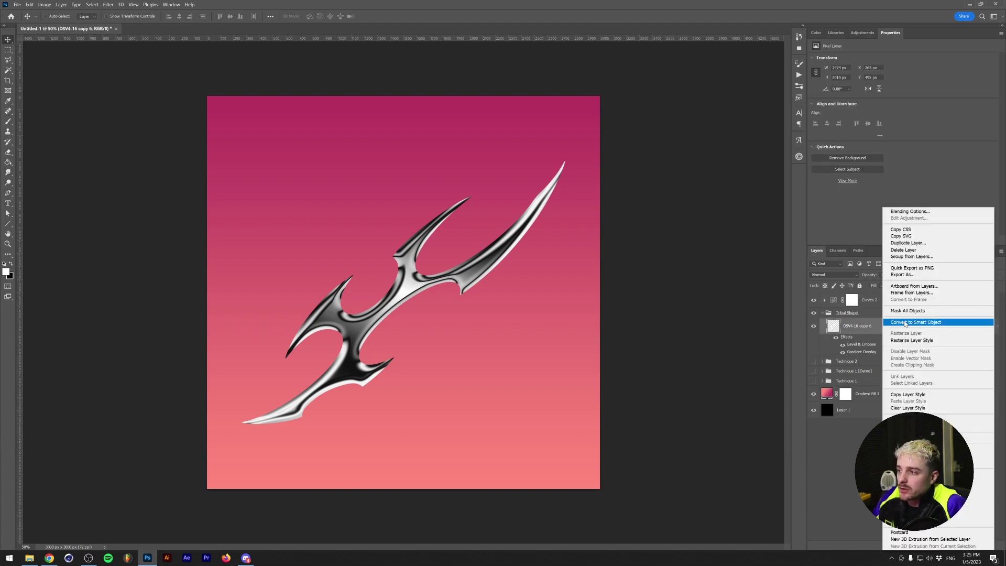
{"action": "left_click", "coordinate": [865, 329]}
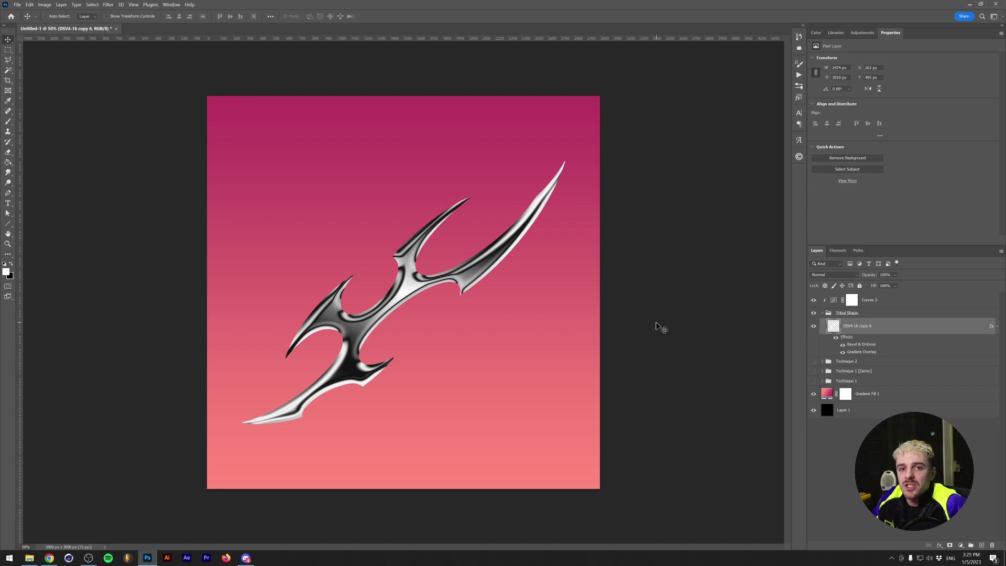
{"action": "double_click", "coordinate": [859, 344]}
{"action": "left_click", "coordinate": [785, 309]}
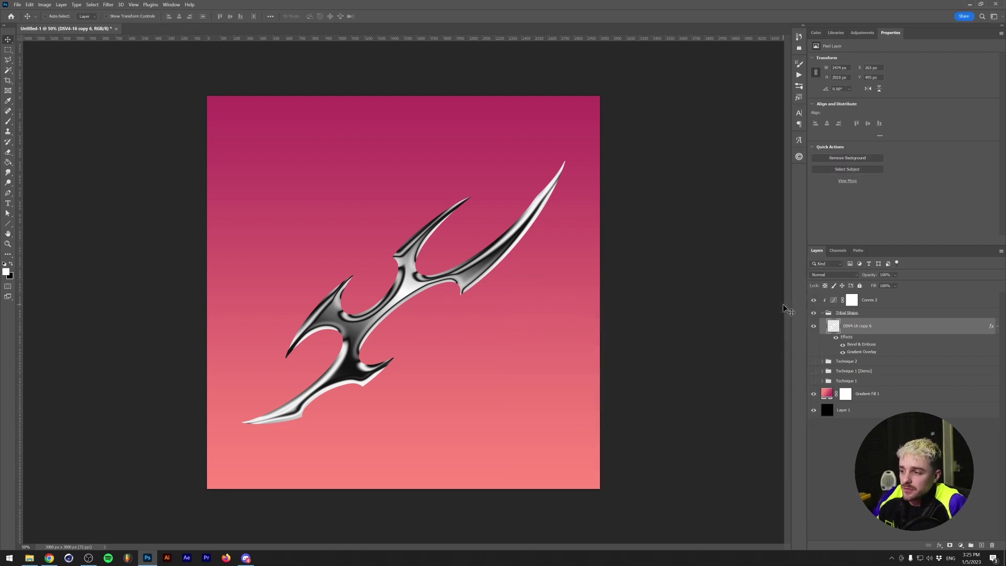
- Add a Gradient Map adjustment above the Curves layer and clip it to the Tribal Shape group
{"action": "left_click", "coordinate": [852, 300]}
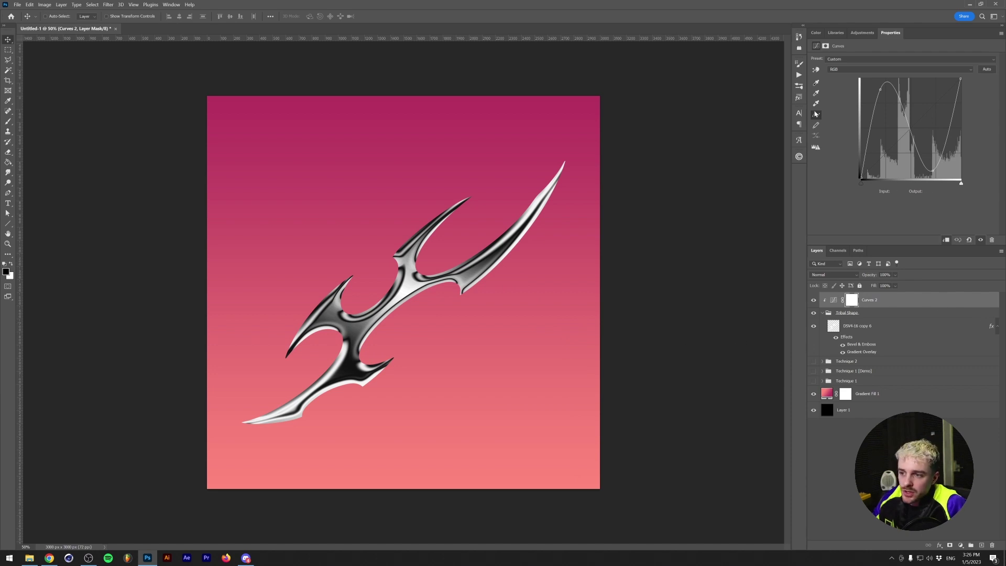
{"action": "left_click", "coordinate": [862, 33]}
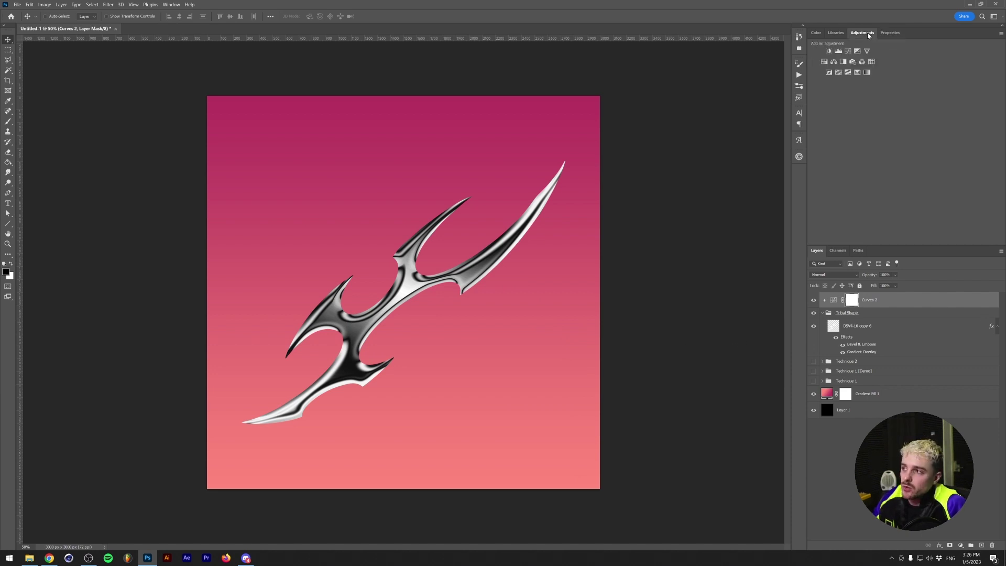
{"action": "left_click", "coordinate": [867, 74]}
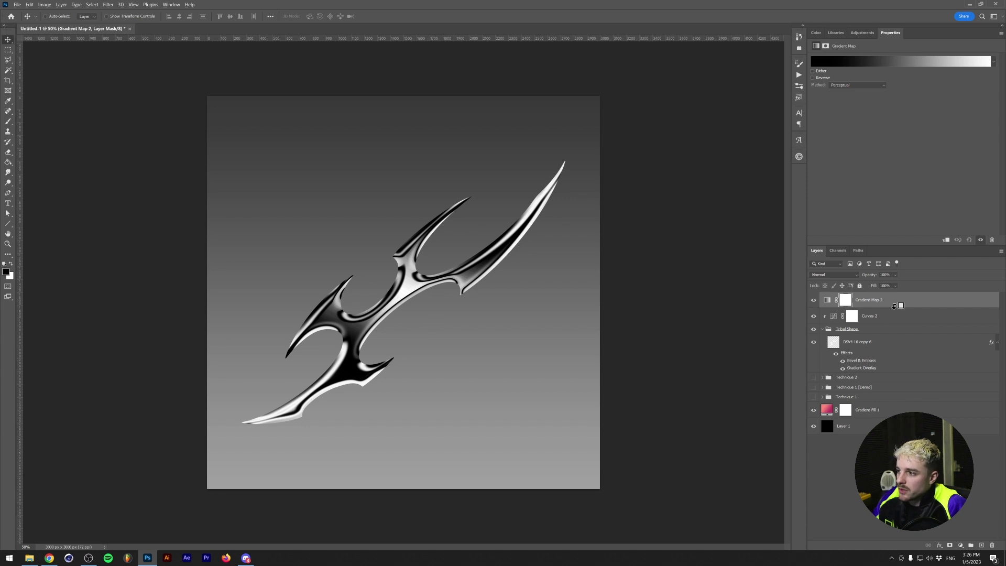
{"action": "key", "text": "ctrl+alt+g"}
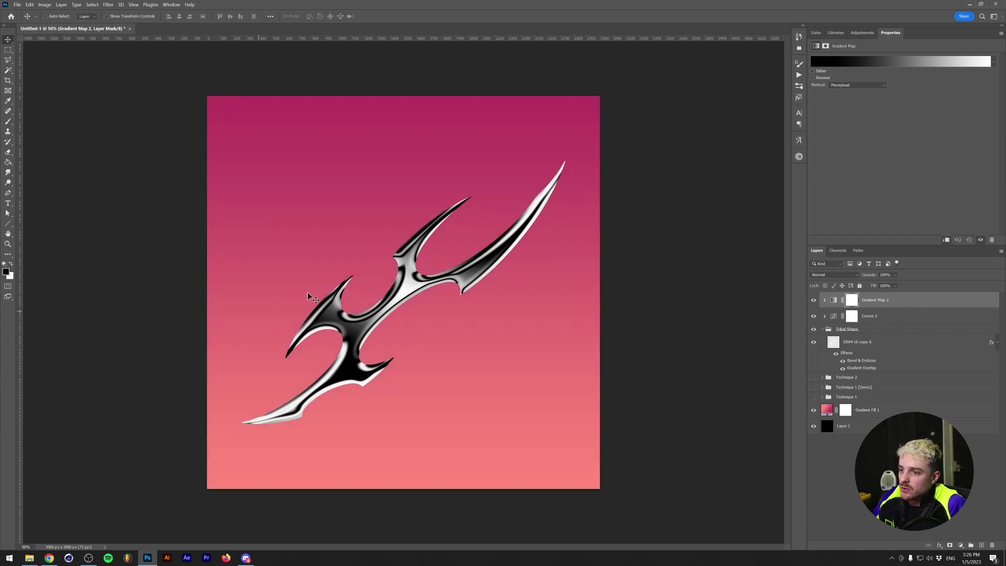
- Set the gradient map to black-white-black, with the white stop near the middle and a 000000 stop at location 100
{"action": "left_click", "coordinate": [962, 61]}
{"action": "left_click_drag", "start_coordinate": [901, 275], "coordinate": [725, 274]}
{"action": "left_click_drag", "start_coordinate": [794, 274], "coordinate": [954, 275]}
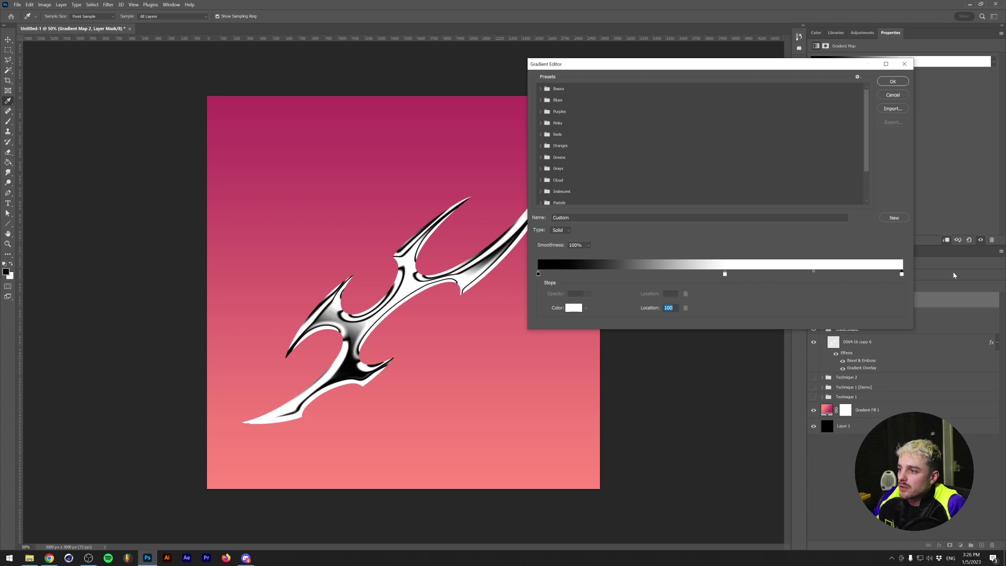
{"action": "left_click", "coordinate": [578, 305]}
{"action": "left_click", "coordinate": [505, 373]}
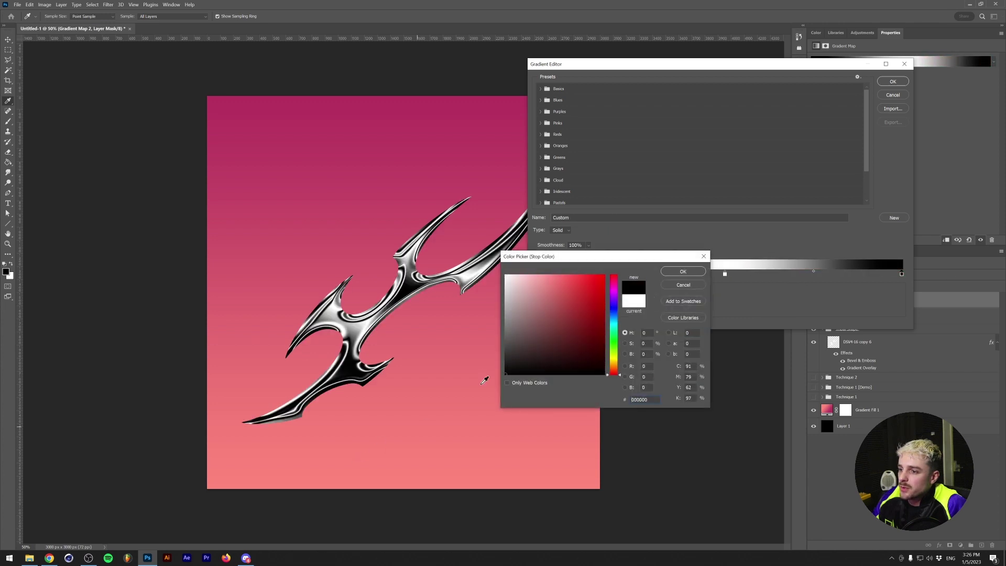
{"action": "left_click", "coordinate": [683, 271]}
{"action": "left_click", "coordinate": [892, 81]}
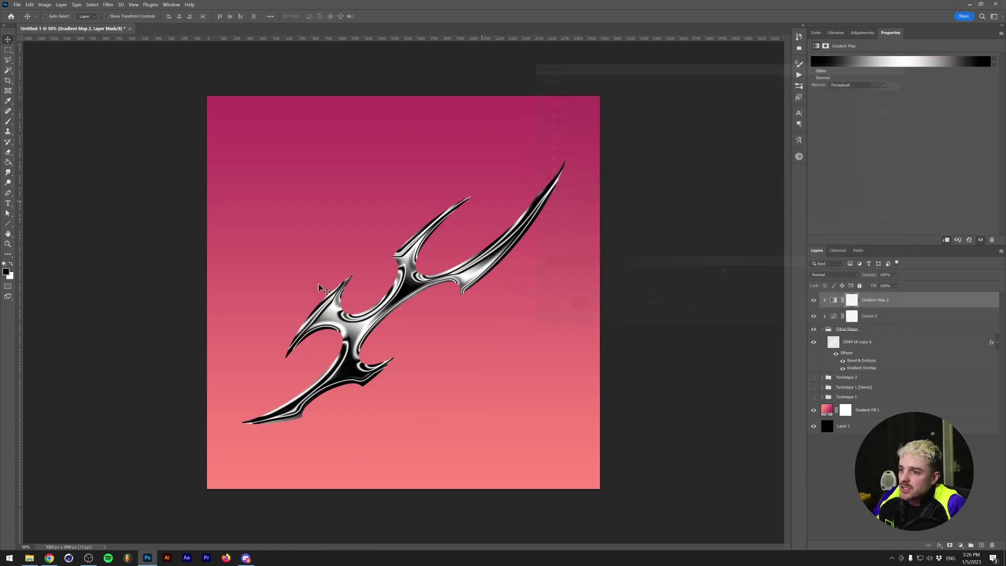
- Recolour the Gradient Map 2 gradient's middle white stop to turquoise 00ffcc
{"action": "scroll", "coordinate": [343, 357], "scroll_direction": "up", "scroll_amount": 2}
{"action": "scroll", "coordinate": [343, 240], "scroll_direction": "down", "scroll_amount": 1}
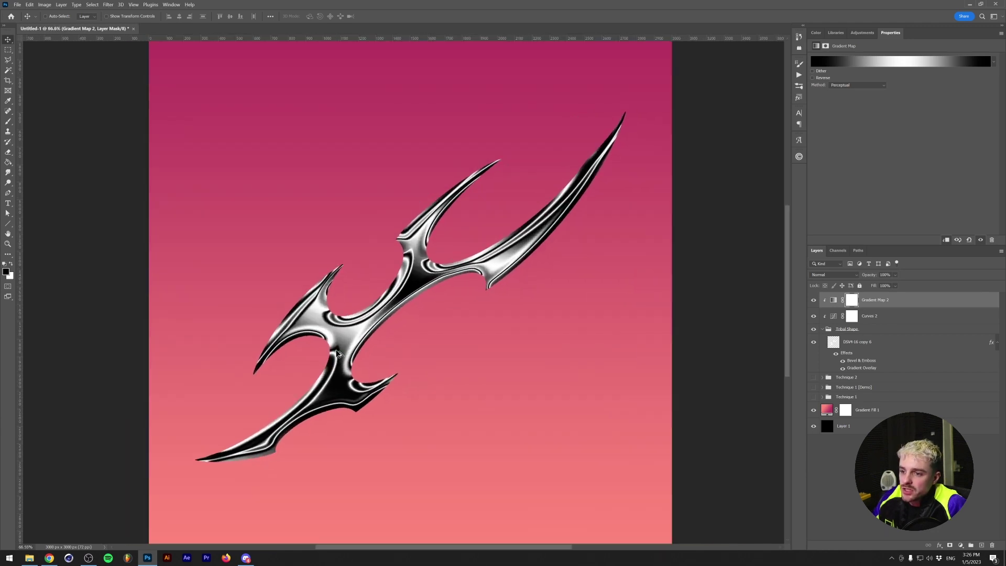
{"action": "left_click", "coordinate": [917, 63]}
{"action": "left_click", "coordinate": [897, 84]}
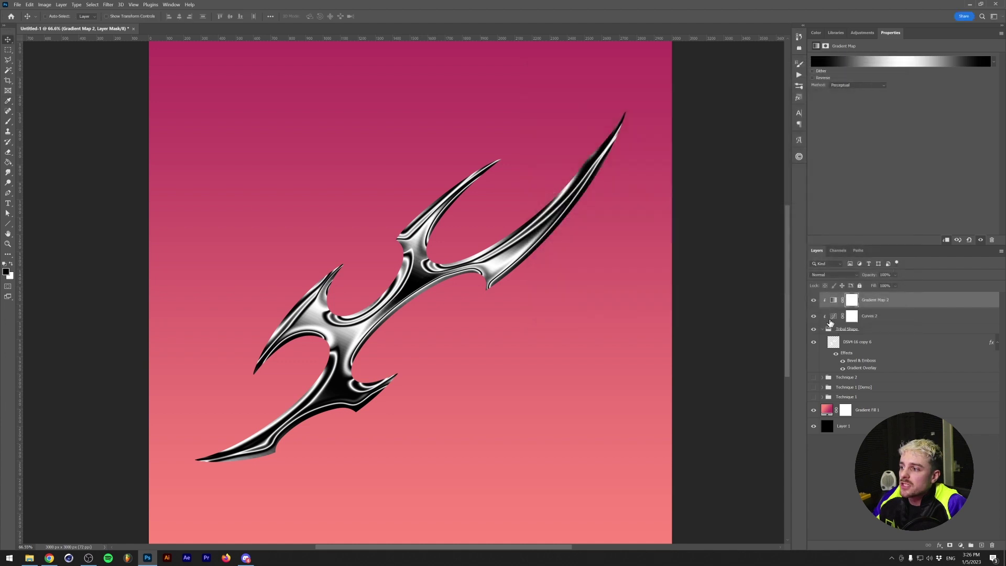
{"action": "left_click", "coordinate": [849, 316]}
{"action": "left_click", "coordinate": [845, 301]}
{"action": "left_click", "coordinate": [917, 61]}
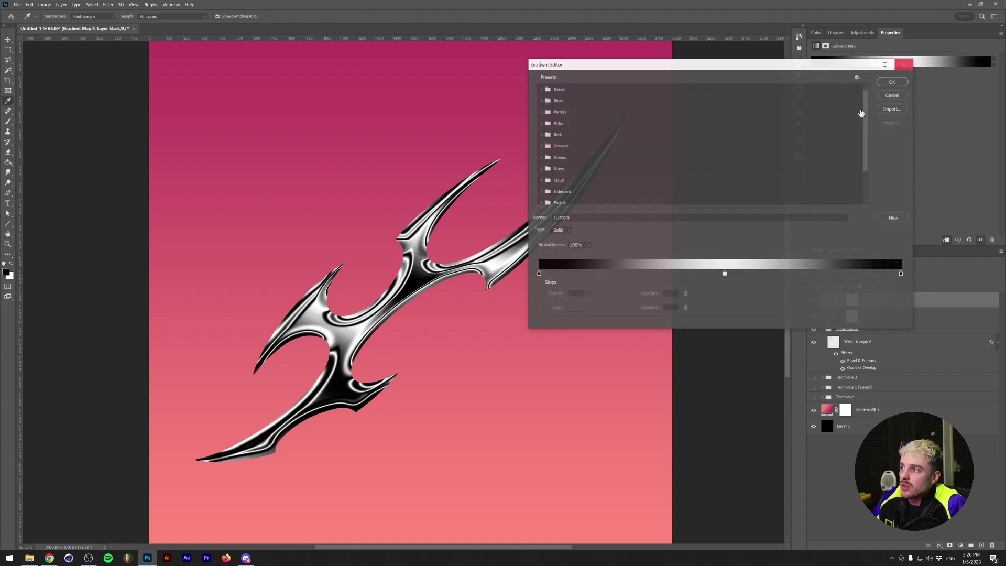
{"action": "left_click", "coordinate": [725, 275]}
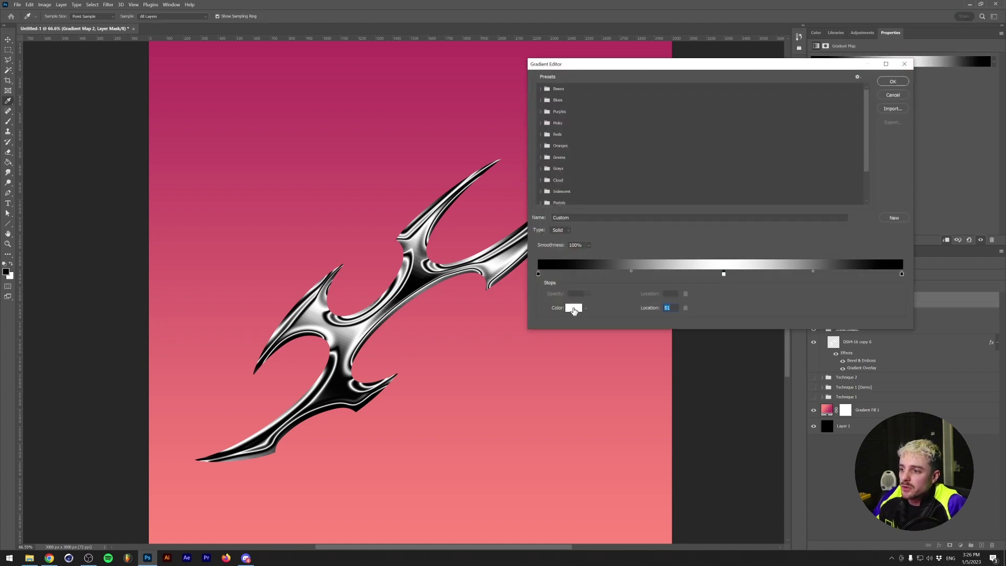
{"action": "left_click", "coordinate": [573, 310]}
{"action": "left_click_drag", "start_coordinate": [614, 364], "coordinate": [614, 328]}
{"action": "left_click", "coordinate": [592, 295]}
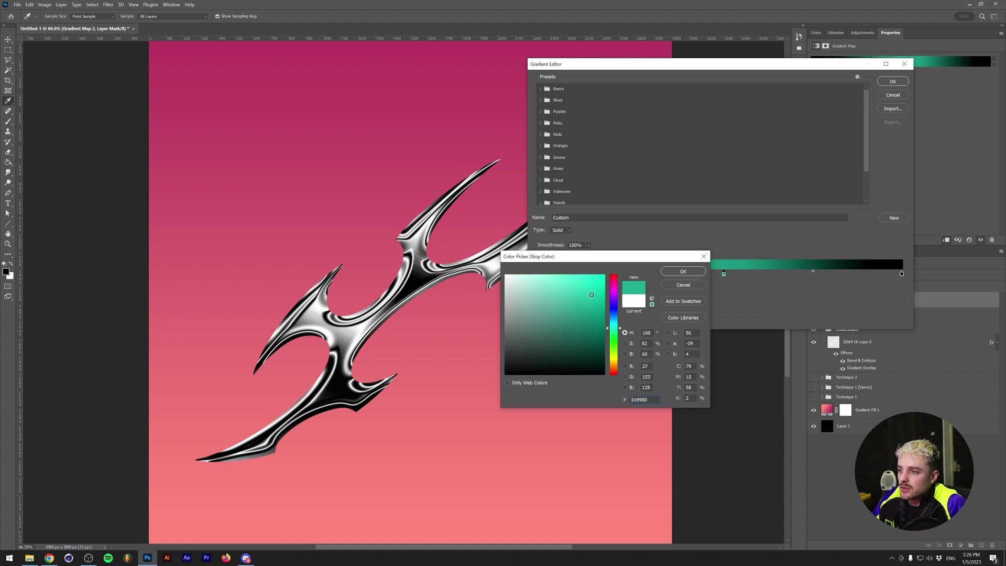
{"action": "left_click", "coordinate": [602, 277]}
{"action": "left_click", "coordinate": [682, 271]}
- Add a yellow stop at location 37 and a purple stop at location 66 to the gradient, and apply it
{"action": "left_click", "coordinate": [674, 275]}
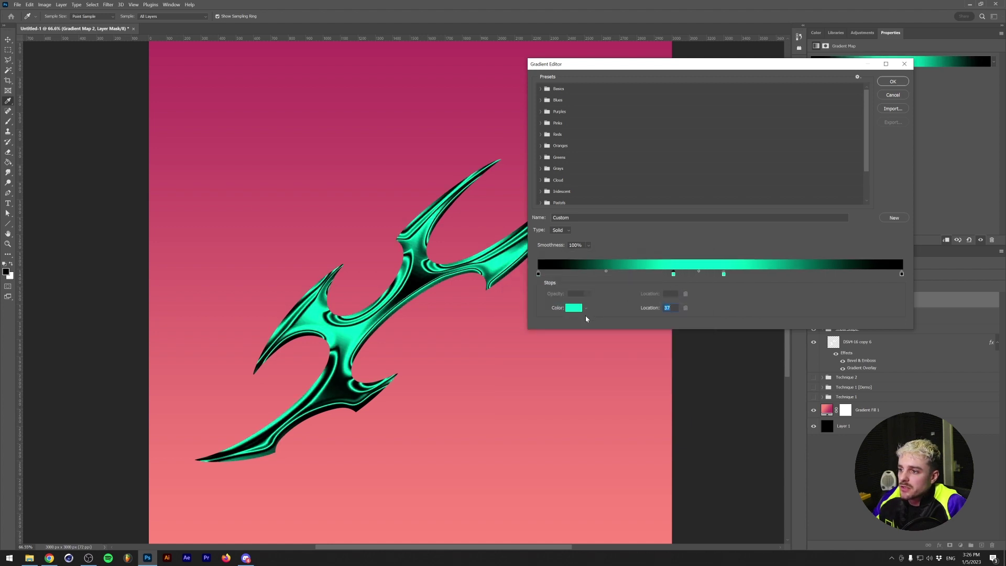
{"action": "left_click", "coordinate": [573, 308]}
{"action": "left_click_drag", "start_coordinate": [614, 354], "coordinate": [614, 297]}
{"action": "left_click", "coordinate": [682, 272]}
{"action": "left_click", "coordinate": [778, 274]}
{"action": "left_click", "coordinate": [573, 308]}
{"action": "left_click", "coordinate": [683, 272]}
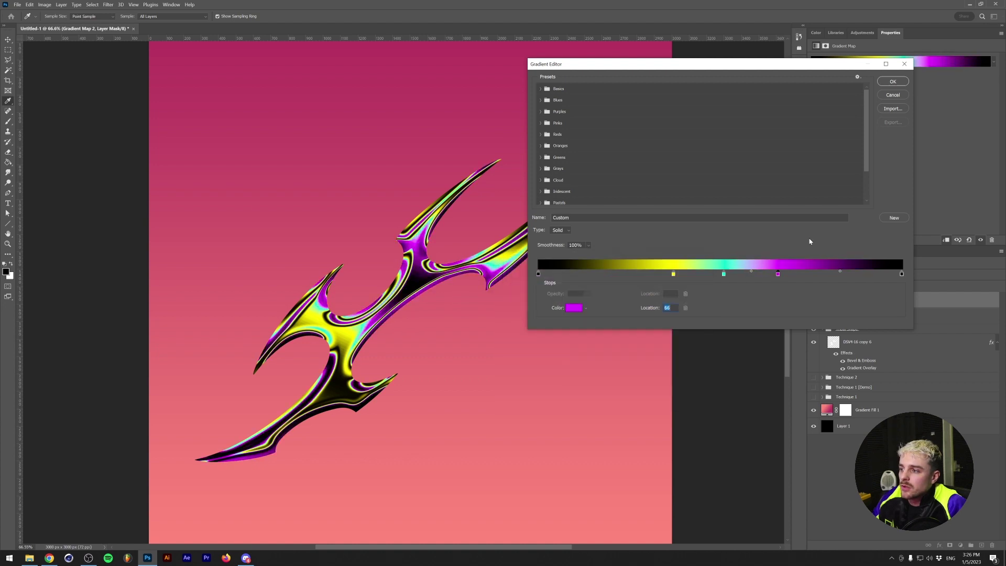
{"action": "left_click", "coordinate": [892, 81]}
- Delete the Gradient Fill 1 background layer
{"action": "key", "text": "v"}
{"action": "left_click", "coordinate": [870, 410]}
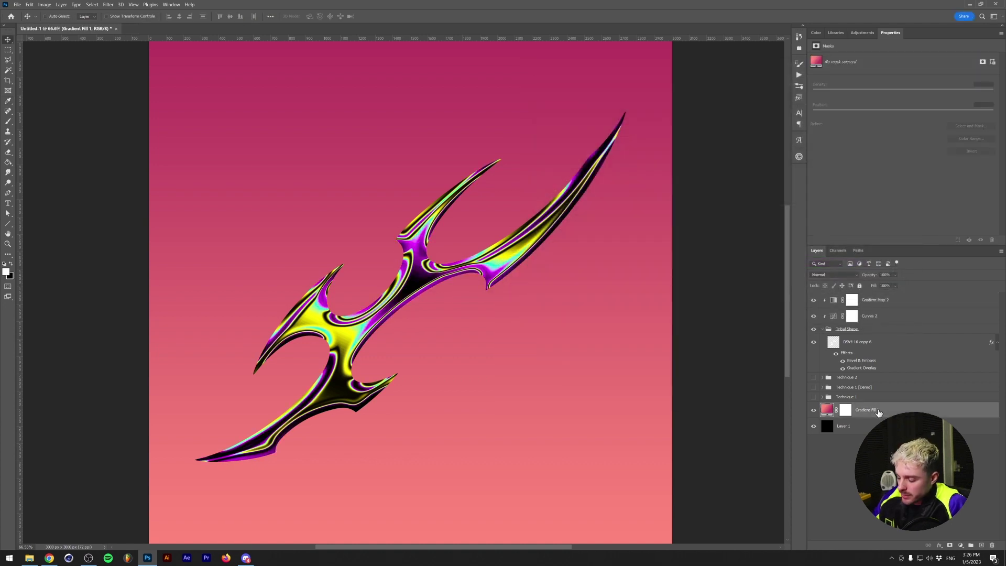
{"action": "key", "text": "Delete"}
{"action": "scroll", "coordinate": [523, 348], "scroll_direction": "down", "scroll_amount": 3}
{"action": "scroll", "coordinate": [490, 356], "scroll_direction": "up", "scroll_amount": 3}
- Set the Gradient Map 2 layer's blend mode to Difference and open its gradient for editing
{"action": "left_click", "coordinate": [874, 299]}
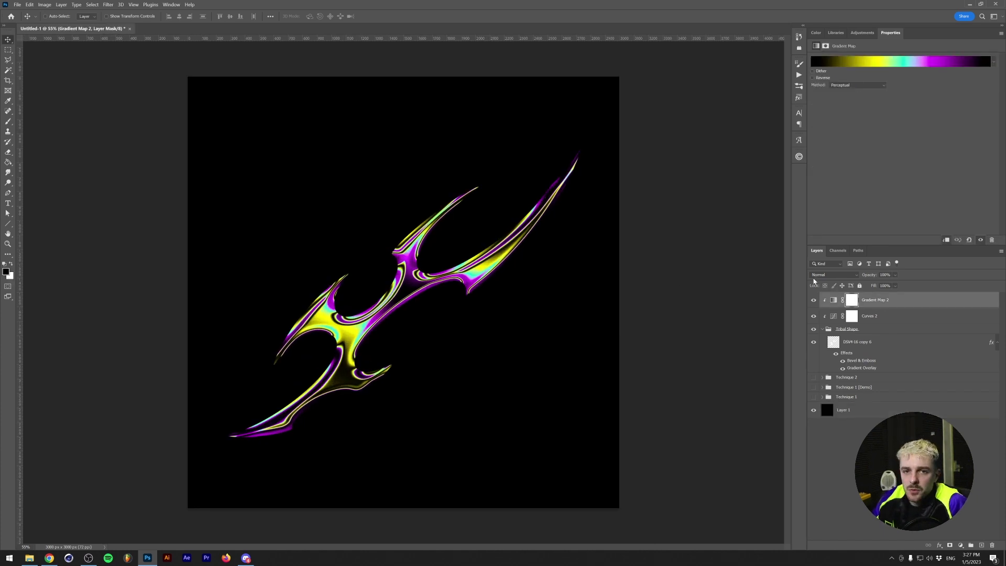
{"action": "left_click", "coordinate": [832, 301]}
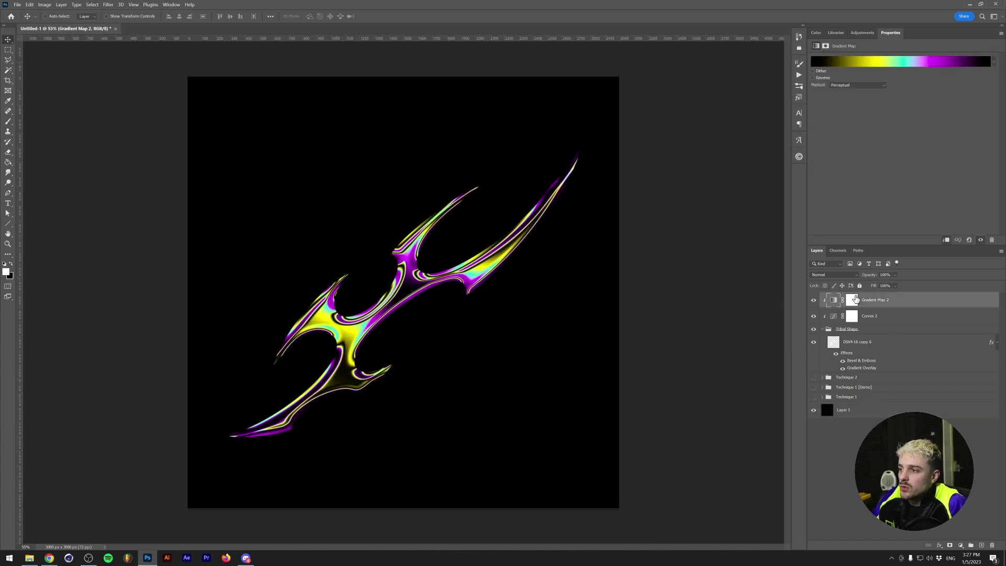
{"action": "left_click", "coordinate": [832, 276]}
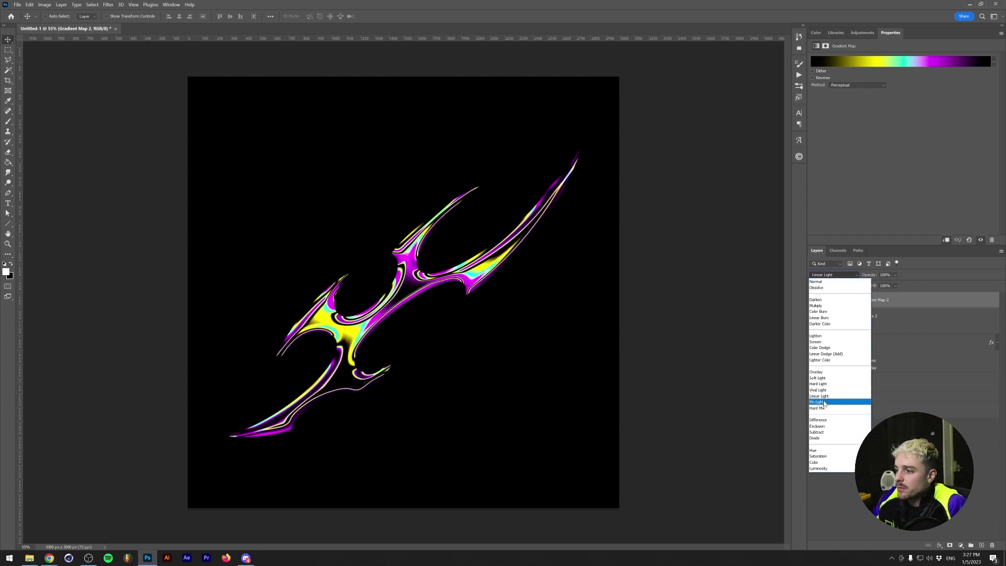
{"action": "left_click", "coordinate": [818, 420]}
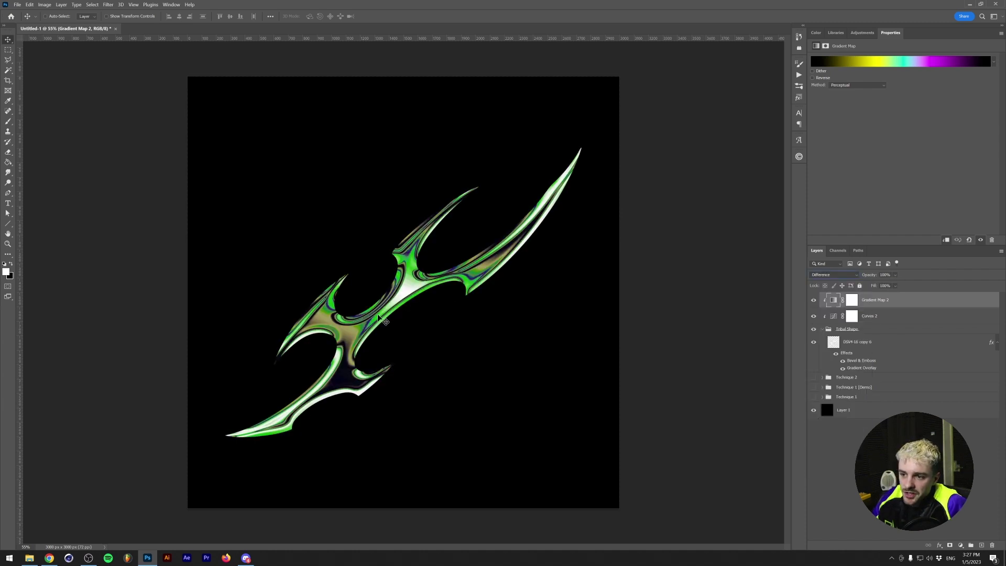
{"action": "left_click", "coordinate": [881, 68]}
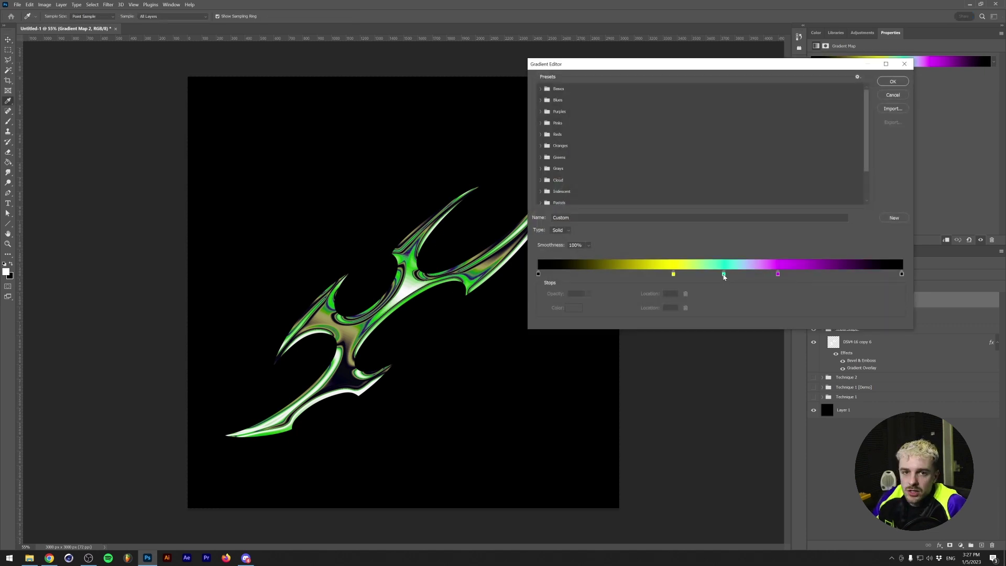
{"action": "left_click", "coordinate": [724, 274]}
{"action": "left_click", "coordinate": [572, 307]}
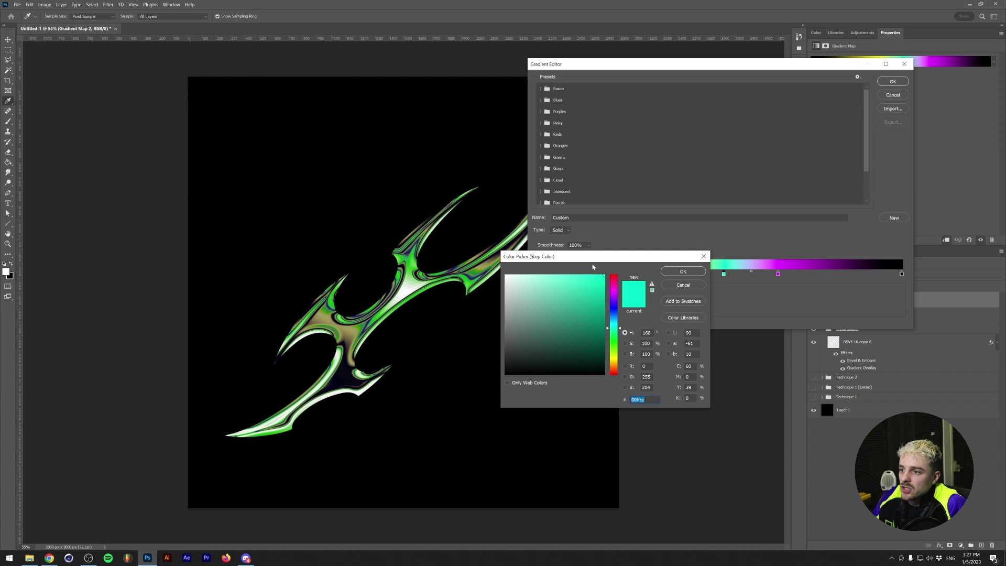
{"action": "left_click", "coordinate": [613, 306]}
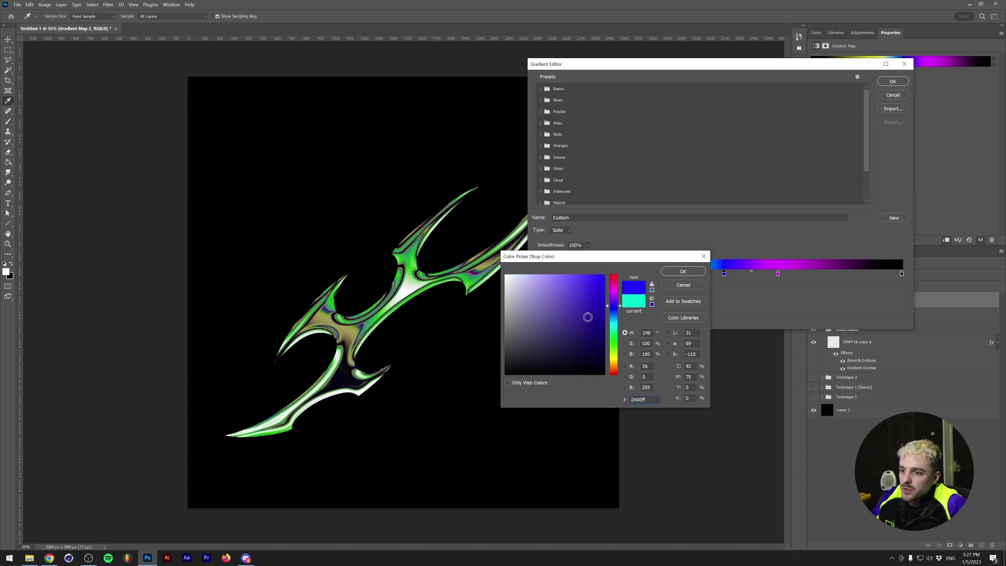
{"action": "left_click", "coordinate": [614, 290]}
{"action": "left_click_drag", "start_coordinate": [610, 335], "coordinate": [611, 371]}
{"action": "left_click", "coordinate": [634, 301]}
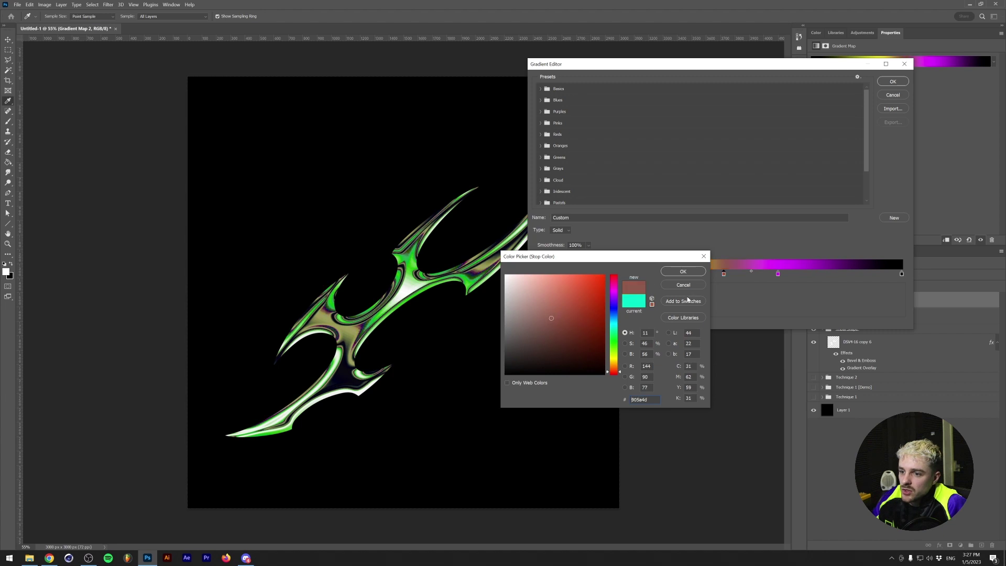
{"action": "left_click", "coordinate": [683, 271]}
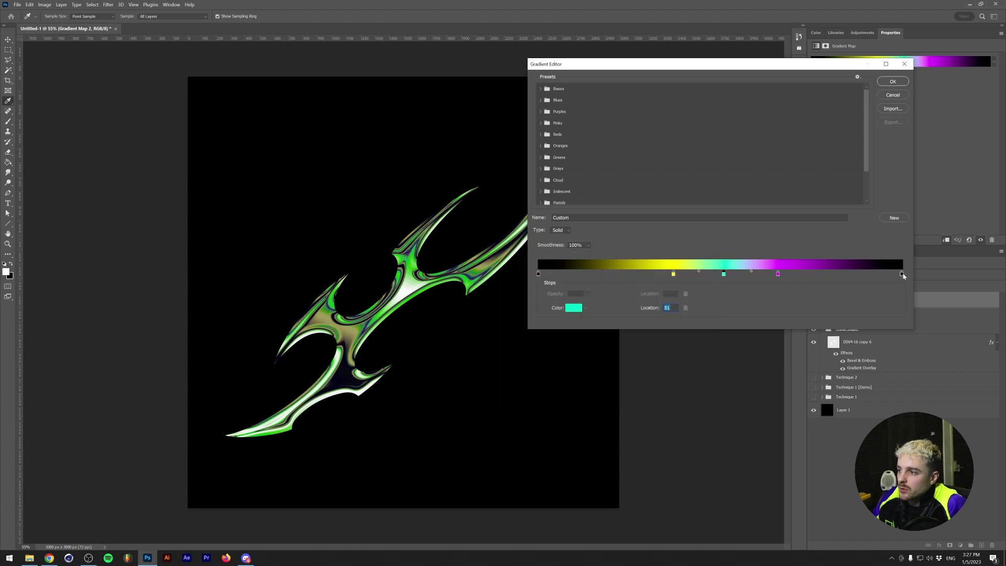
- Remove the final black stop, then shift the purple stop near the gradient's end and the turquoise stop to location 60
{"action": "left_click_drag", "start_coordinate": [902, 274], "coordinate": [922, 293]}
{"action": "left_click_drag", "start_coordinate": [777, 274], "coordinate": [879, 273]}
{"action": "left_click_drag", "start_coordinate": [724, 273], "coordinate": [756, 273]}
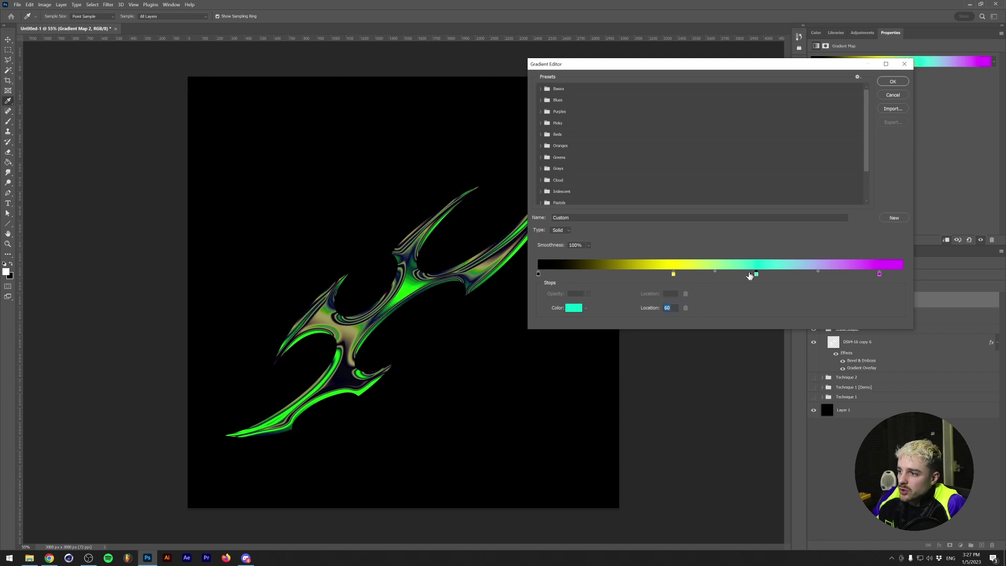
- Change the gradient's first stop from black to white and apply the edited gradient
{"action": "left_click", "coordinate": [538, 274]}
{"action": "left_click", "coordinate": [577, 313]}
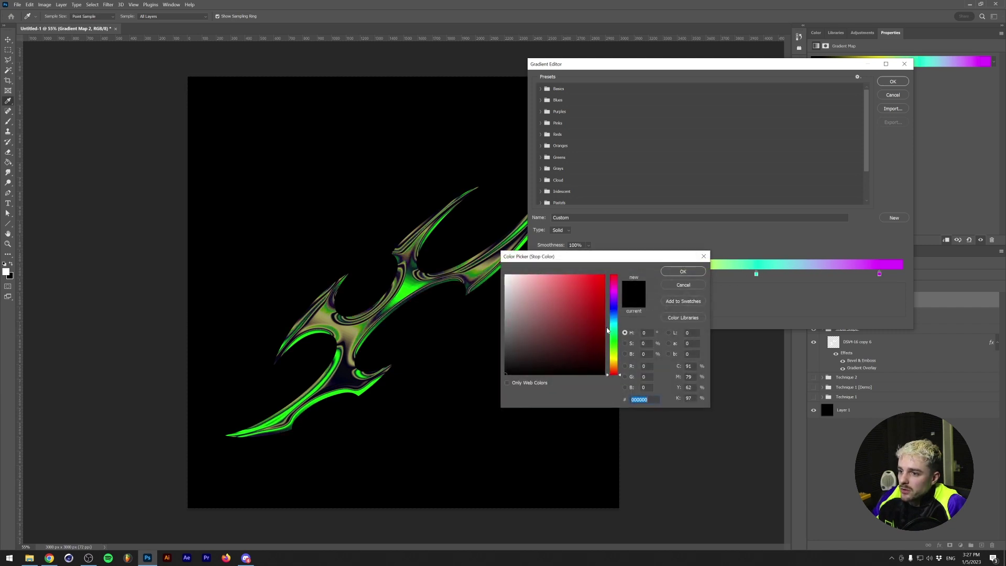
{"action": "left_click", "coordinate": [610, 330]}
{"action": "left_click", "coordinate": [506, 270]}
{"action": "key", "text": "Return"}
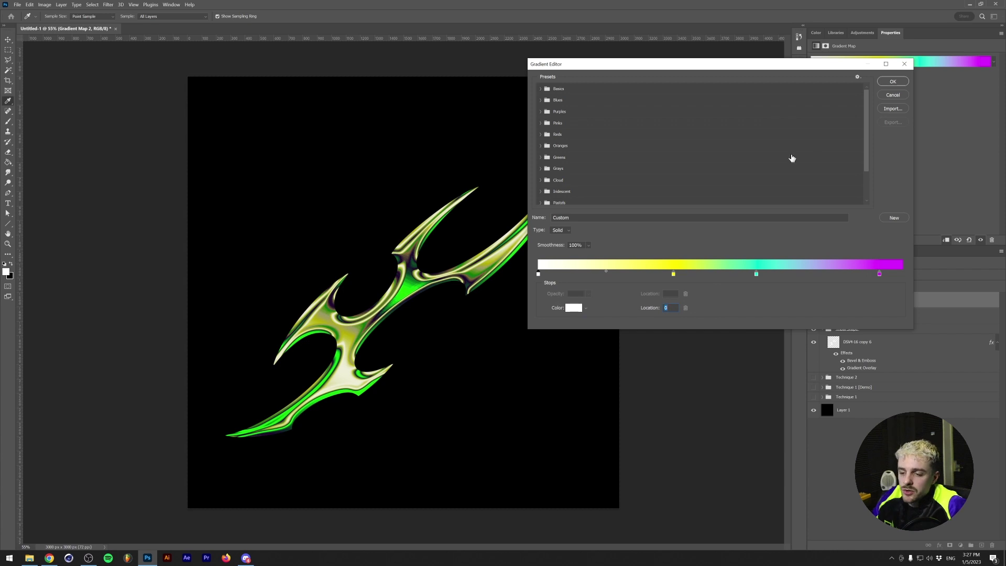
{"action": "left_click", "coordinate": [893, 81]}
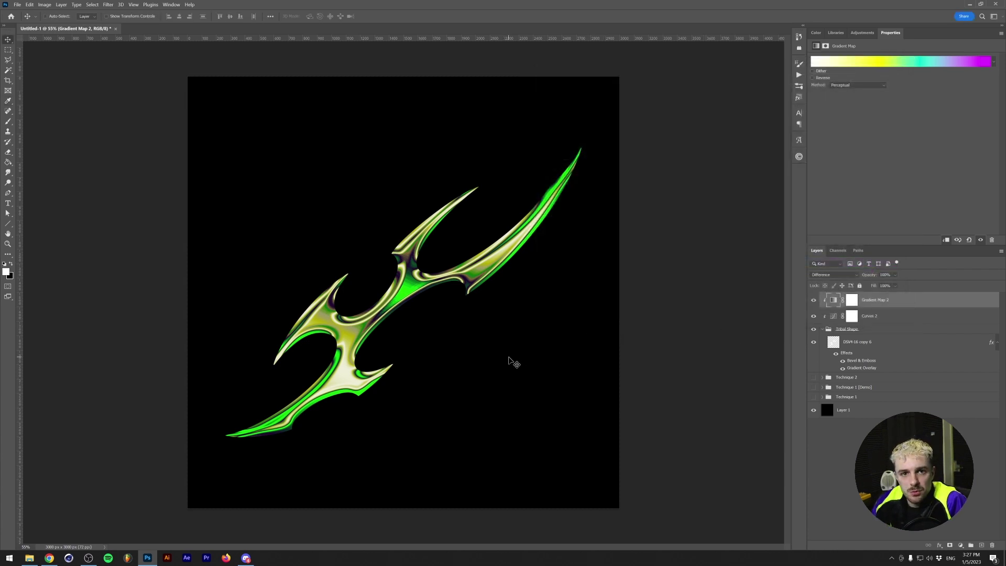
- Reshape the Curves 2 adjustment by moving its upper peak point and setting the lower point to input 190, output 27
{"action": "left_click", "coordinate": [856, 348]}
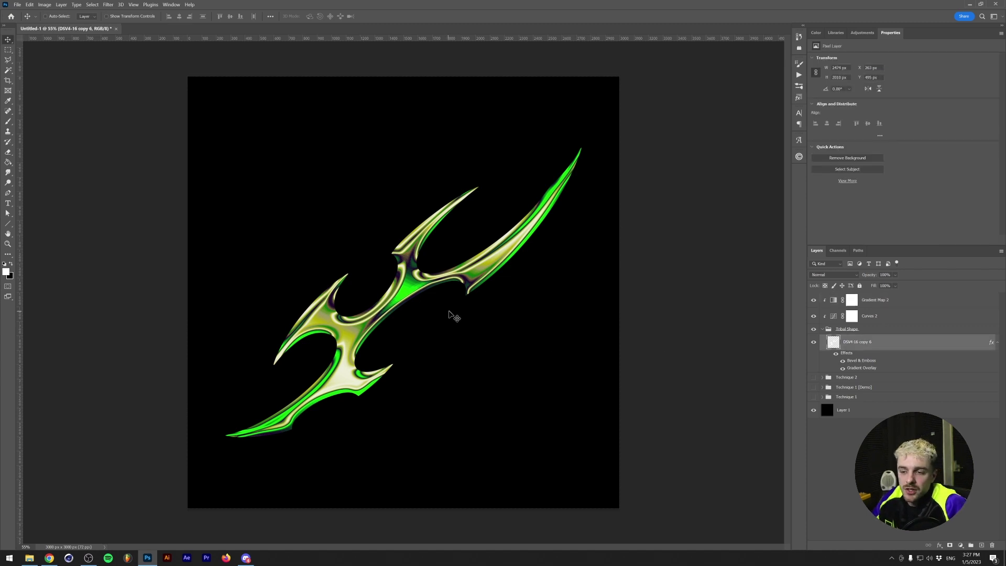
{"action": "key", "text": "ctrl+z"}
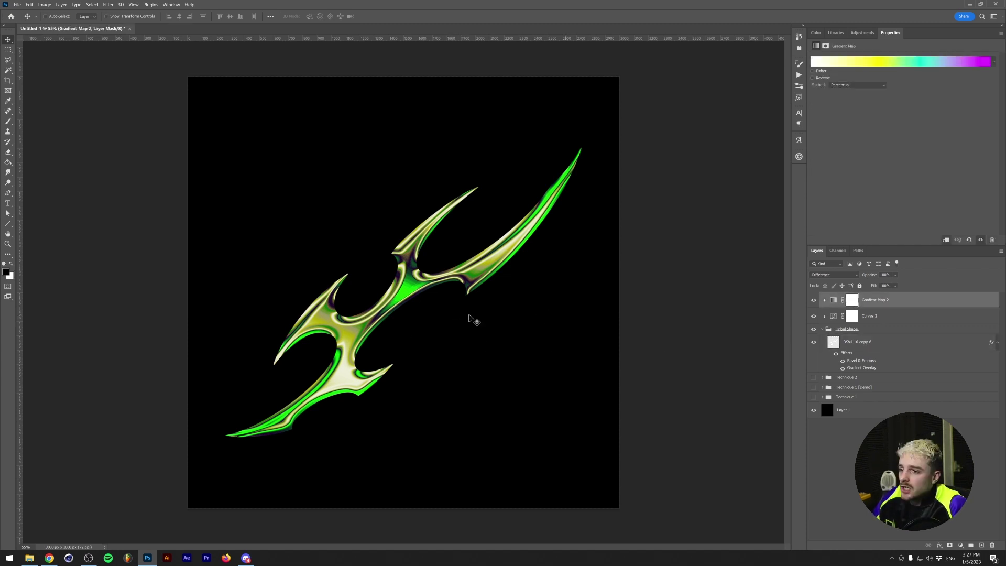
{"action": "left_click", "coordinate": [830, 316]}
{"action": "left_click", "coordinate": [882, 90]}
{"action": "left_click_drag", "start_coordinate": [882, 90], "coordinate": [880, 101]}
{"action": "mouse_move", "coordinate": [932, 171]}
{"action": "left_mouse_down"}
{"action": "mouse_move", "coordinate": [938, 148]}
{"action": "mouse_move", "coordinate": [935, 168]}
{"action": "left_mouse_up"}
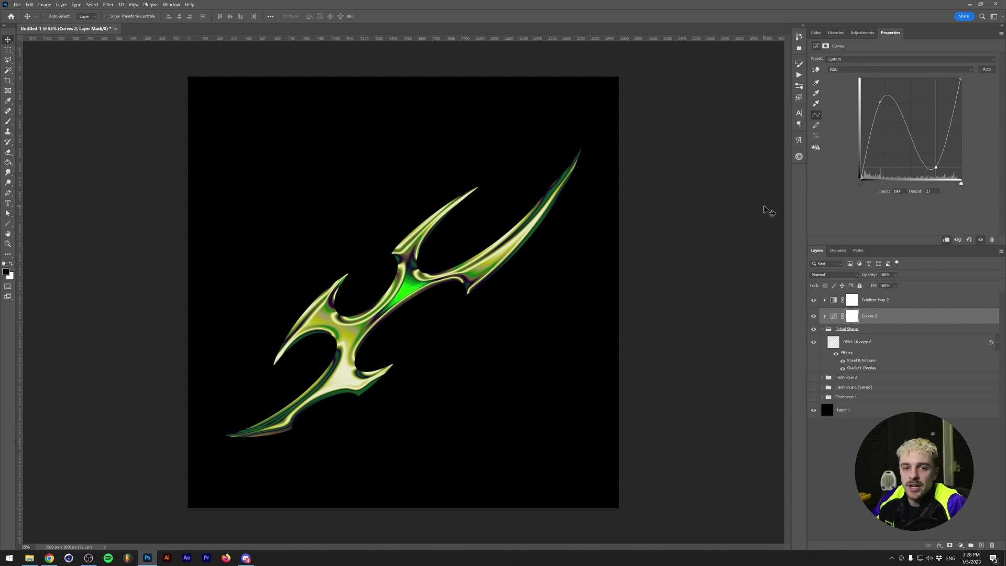
- Try preset gradients on Gradient Map 2 and apply the yellow-orange-red-magenta one
{"action": "left_click", "coordinate": [869, 300]}
{"action": "left_click", "coordinate": [993, 61]}
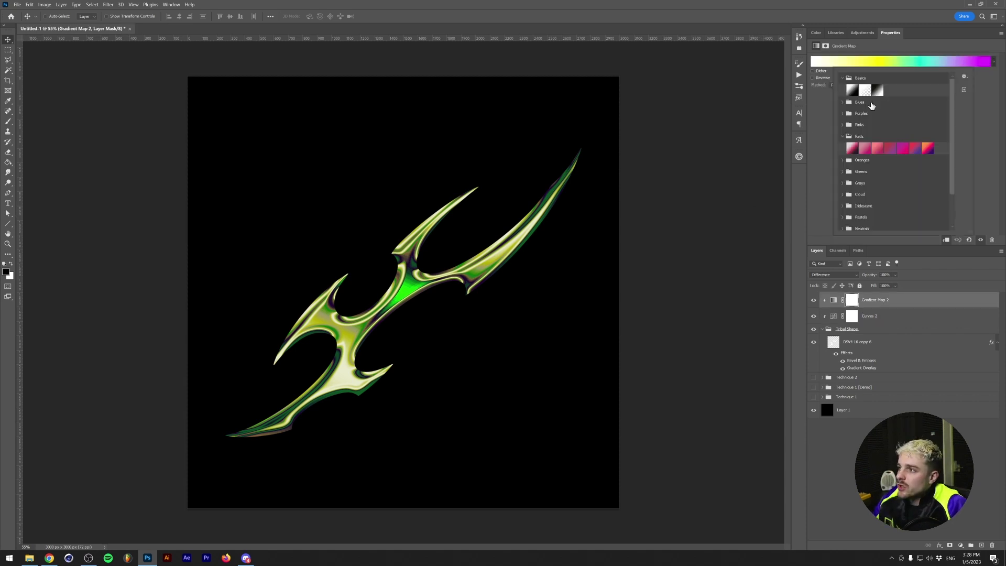
{"action": "left_click", "coordinate": [877, 149]}
{"action": "left_click", "coordinate": [902, 148]}
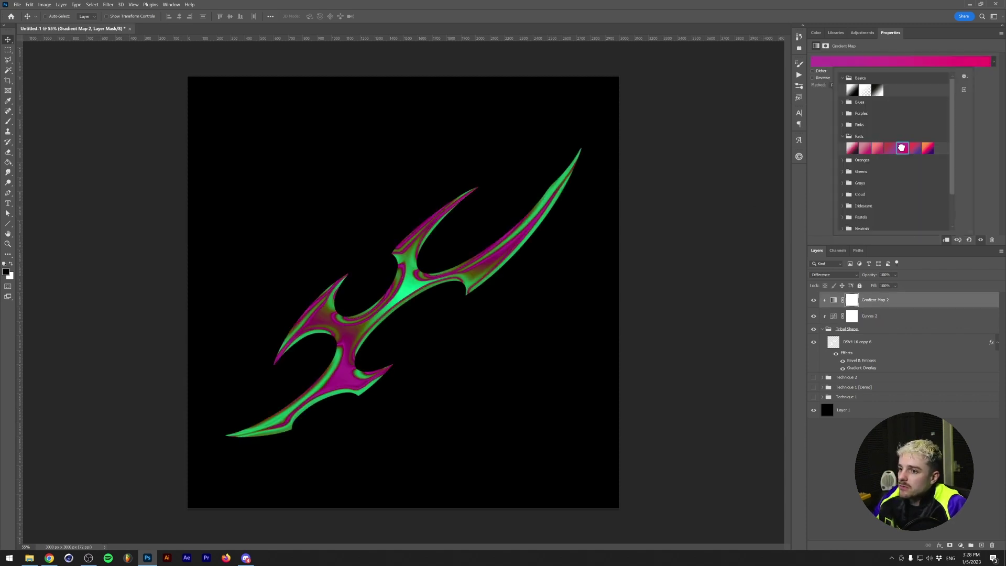
{"action": "left_click", "coordinate": [856, 183]}
{"action": "left_click", "coordinate": [843, 173]}
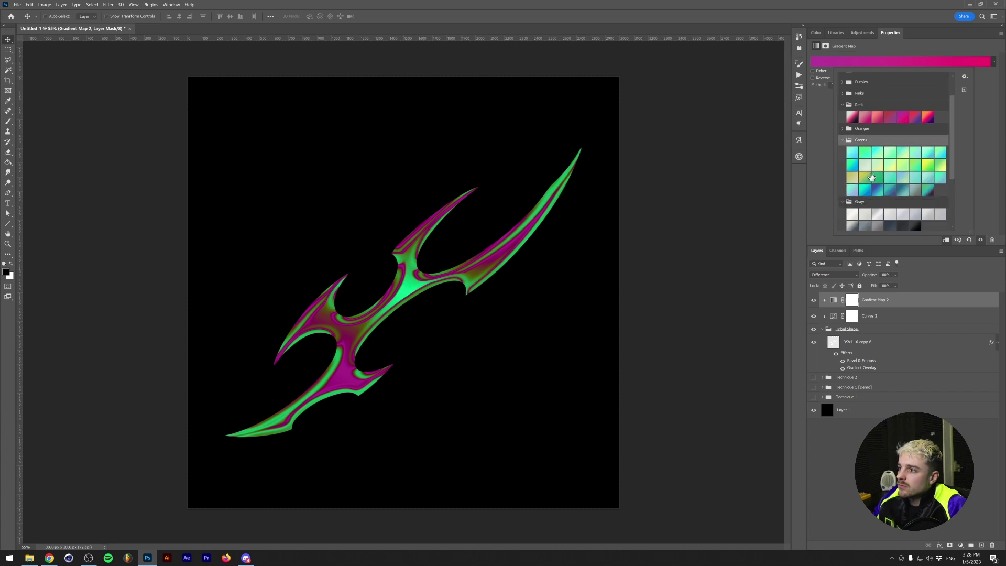
{"action": "scroll", "coordinate": [872, 178], "scroll_direction": "down", "scroll_amount": 3}
{"action": "left_click", "coordinate": [919, 212]}
{"action": "left_click", "coordinate": [930, 211]}
{"action": "left_click", "coordinate": [983, 169]}
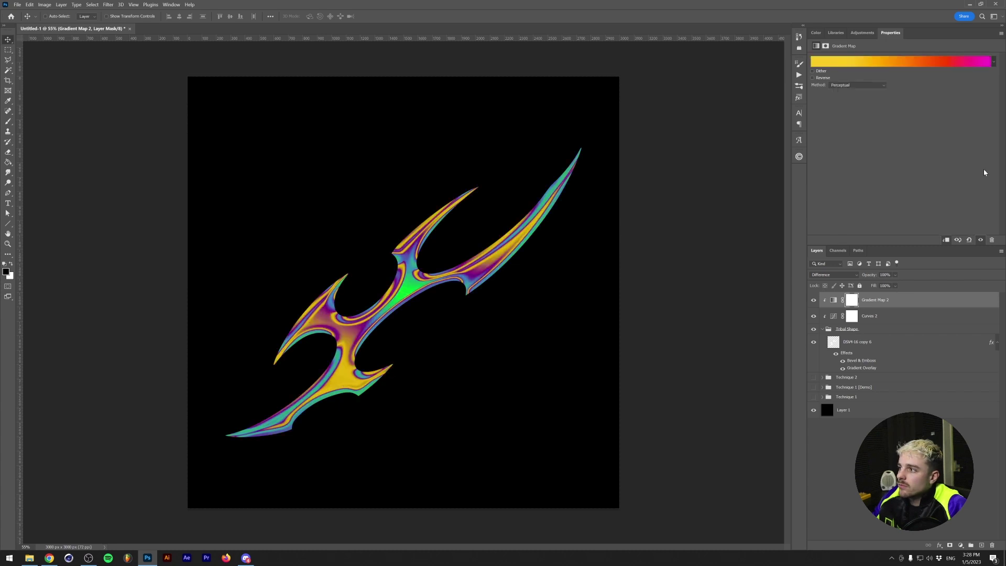
- Compare the shape with and without Gradient Map 2, and set that layer's blend mode to Multiply
{"action": "left_click", "coordinate": [813, 299]}
{"action": "left_click", "coordinate": [814, 300]}
{"action": "left_click", "coordinate": [833, 275]}
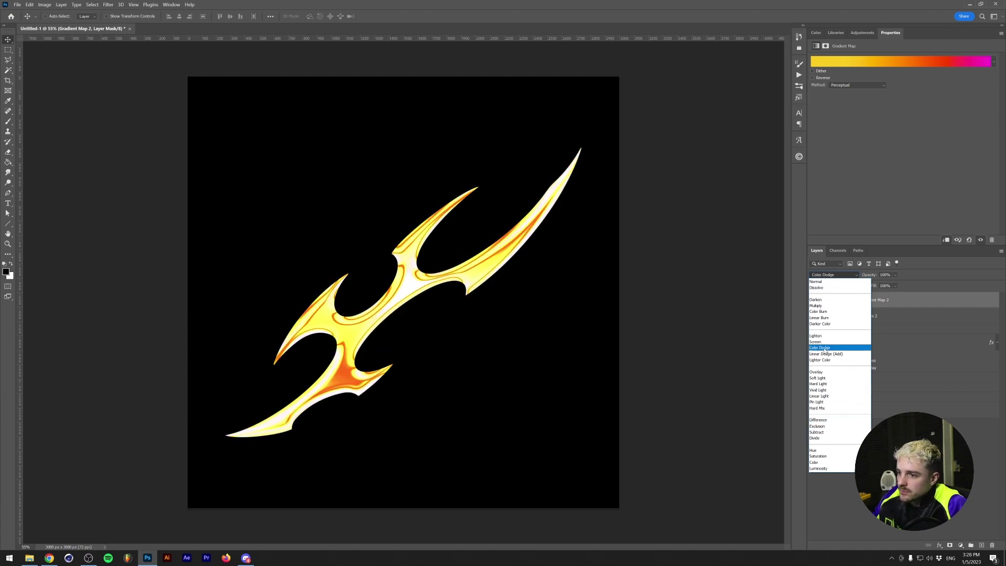
{"action": "left_click", "coordinate": [825, 306]}
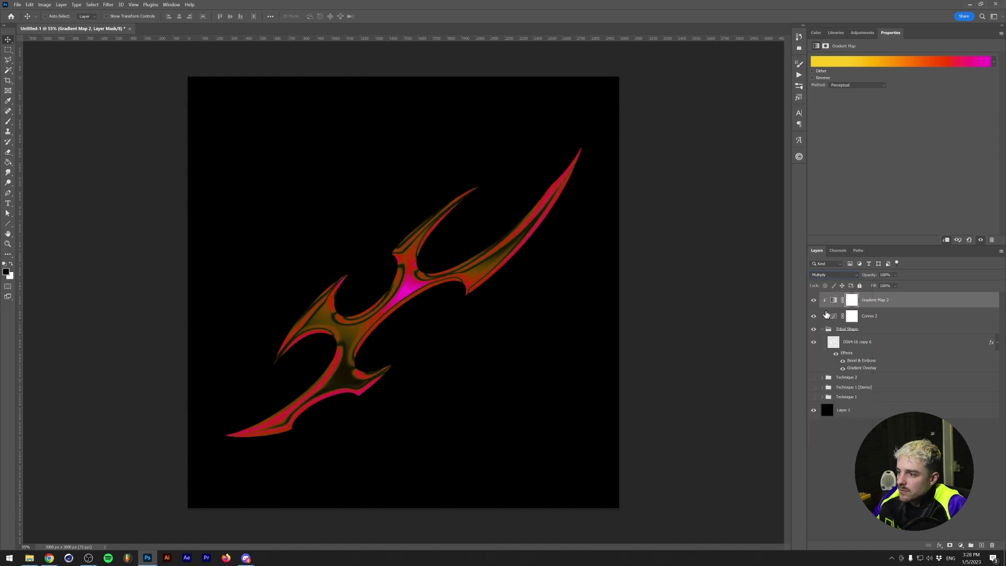
{"action": "left_click", "coordinate": [826, 314], "text": "alt"}
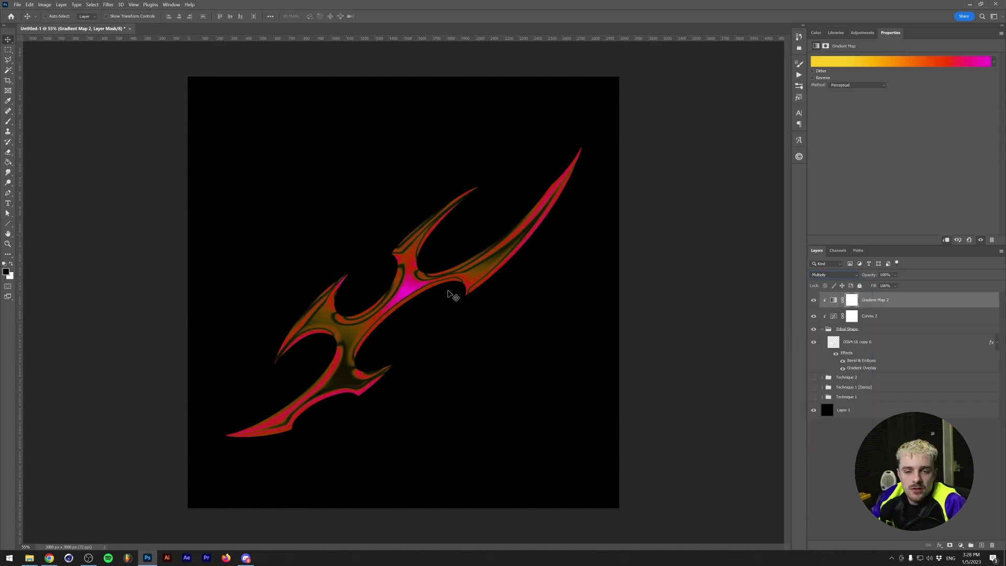